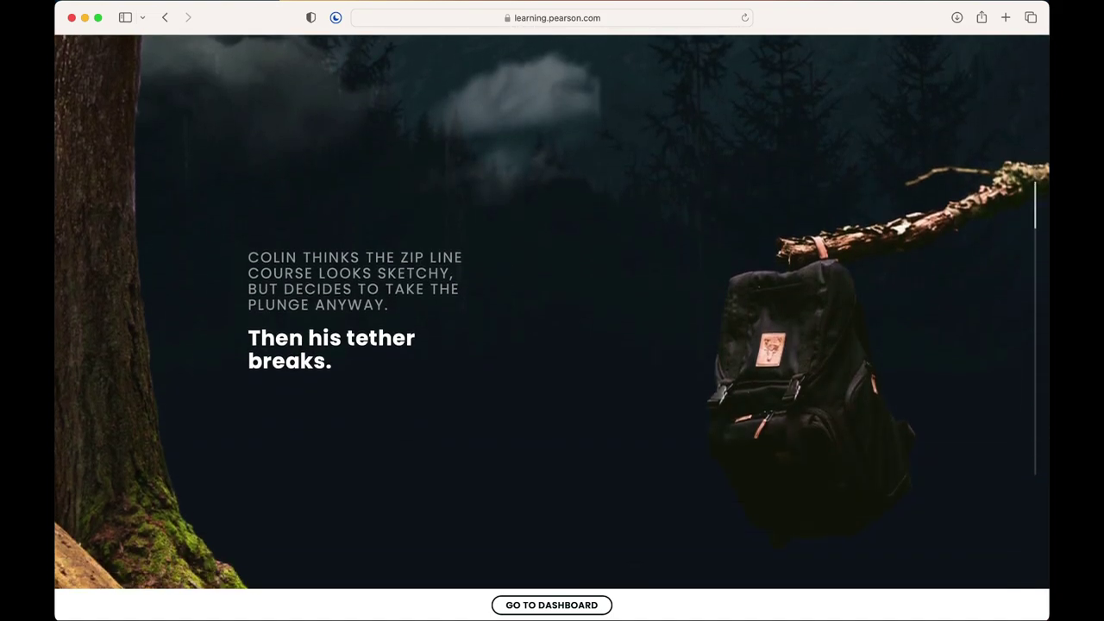
- Read through the zip line patient case story up to the Gram stain assignment on the liquid culture
{"action": "scroll", "coordinate": [553, 312], "scroll_direction": "down", "scroll_amount": 10}
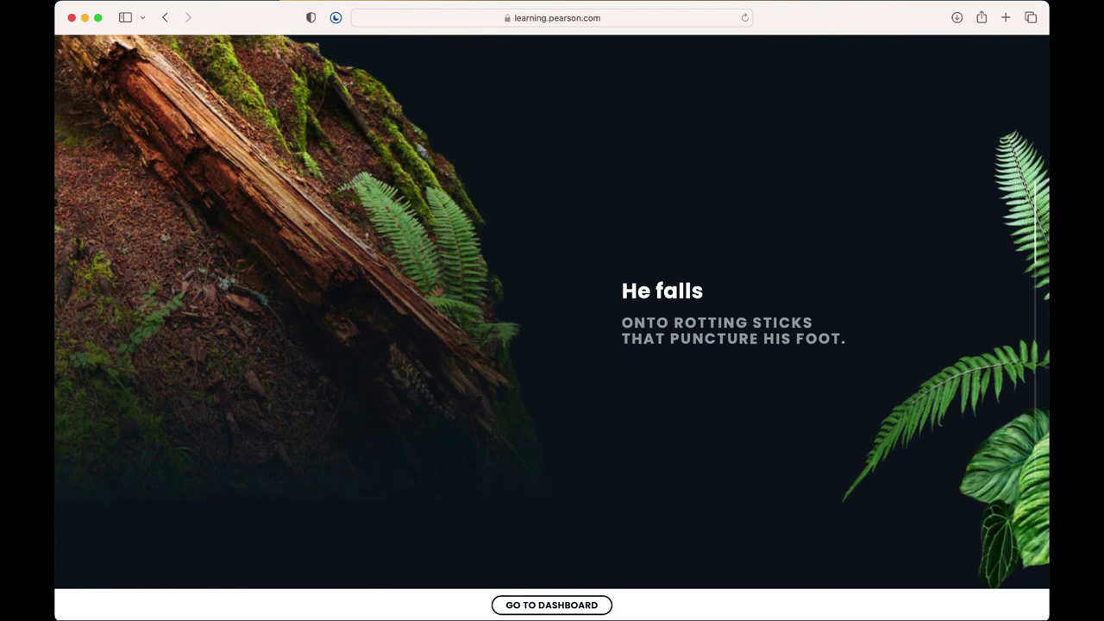
{"action": "scroll", "coordinate": [552, 312], "scroll_direction": "down", "scroll_amount": 10}
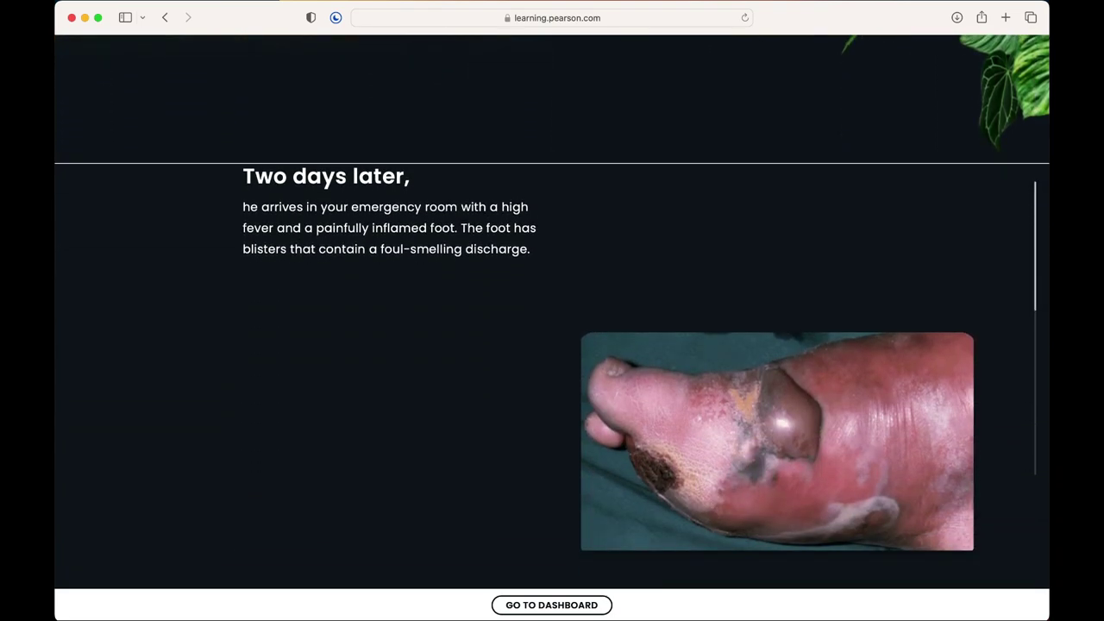
{"action": "scroll", "coordinate": [552, 312], "scroll_direction": "down", "scroll_amount": 10}
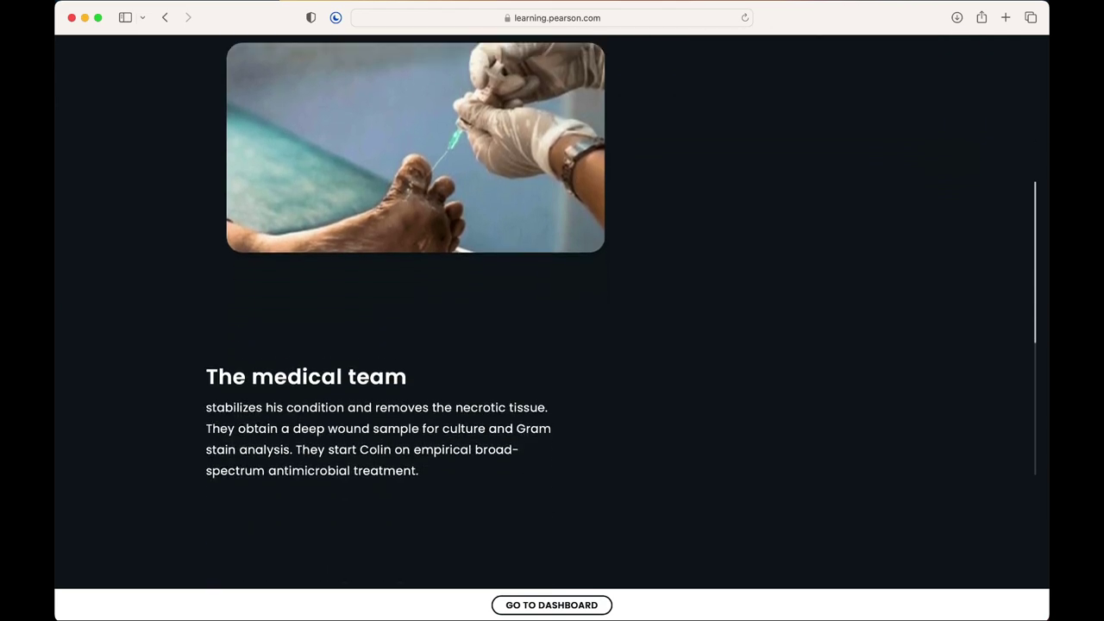
{"action": "scroll", "coordinate": [552, 312], "scroll_direction": "down", "scroll_amount": 10}
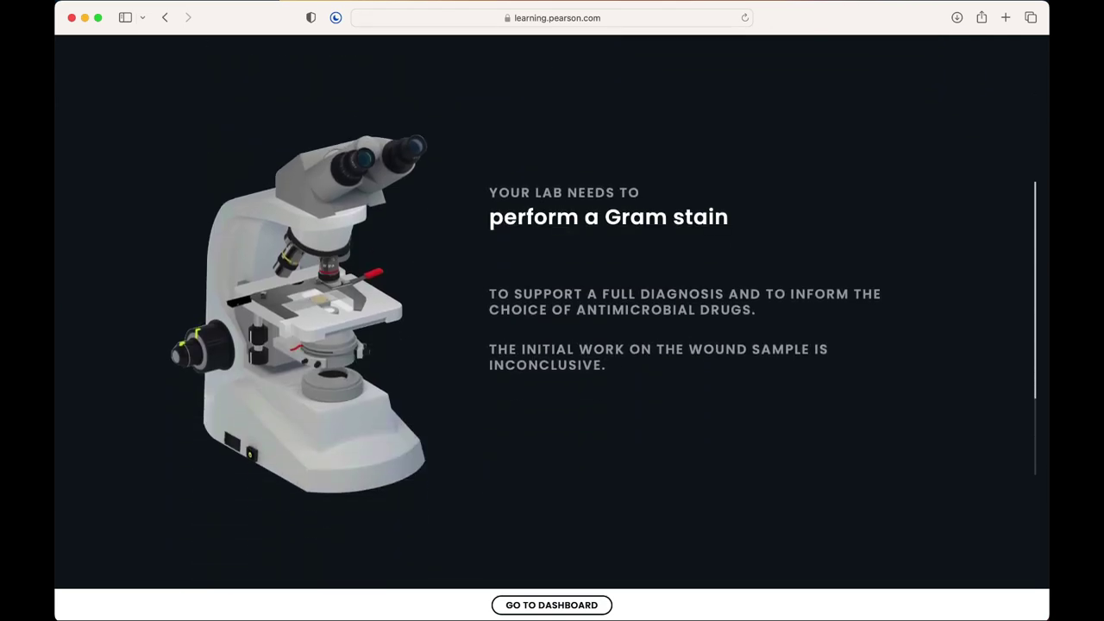
{"action": "scroll", "coordinate": [552, 313], "scroll_direction": "down", "scroll_amount": 10}
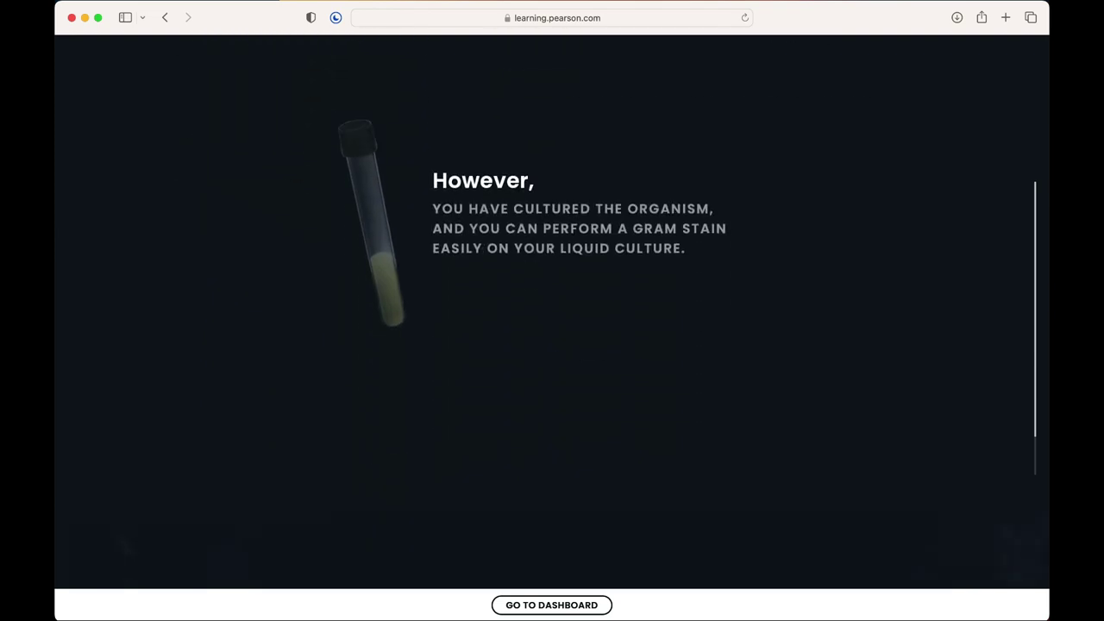
{"action": "scroll", "coordinate": [552, 312], "scroll_direction": "down", "scroll_amount": 10}
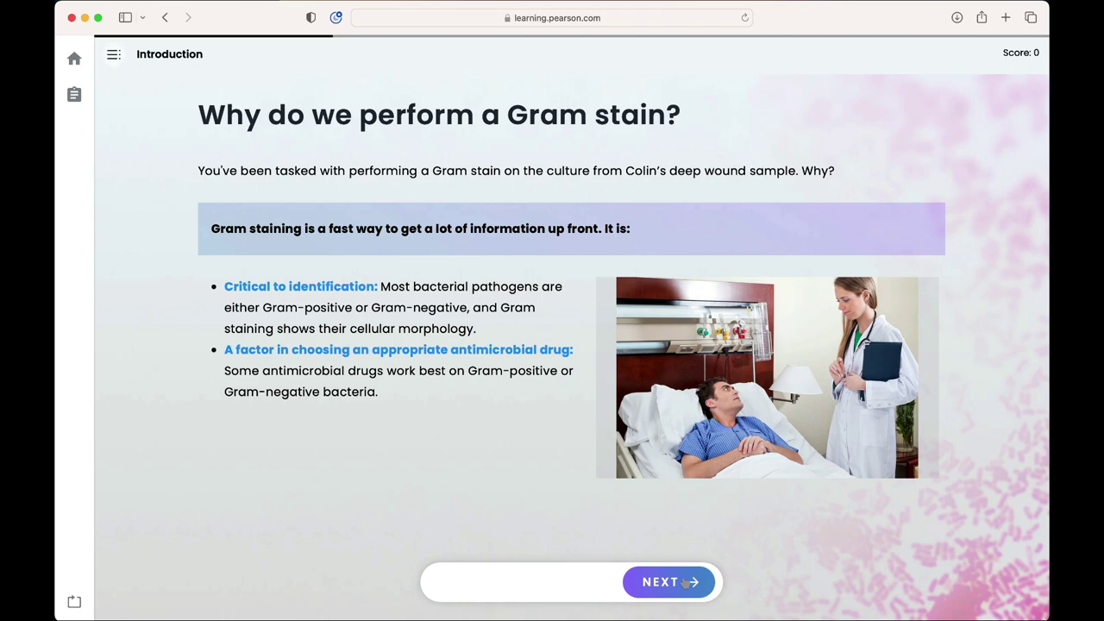
- On the following Introduction page, label the thick-walled cell's peptidoglycan and plasma membrane, and mark it as the Gram-positive cell
{"action": "left_click", "coordinate": [688, 583]}
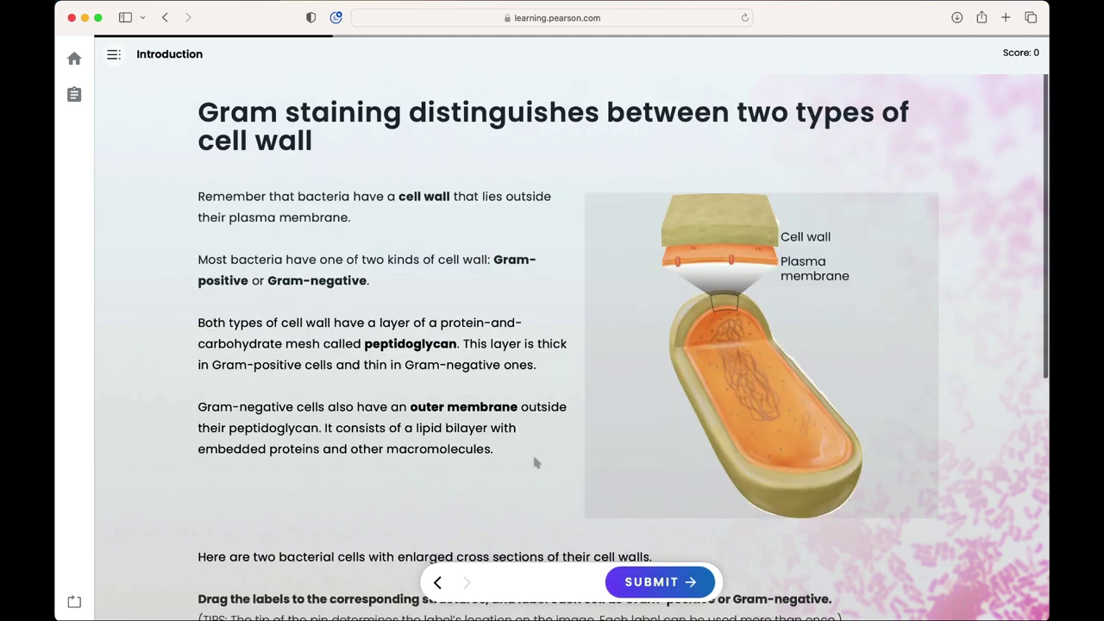
{"action": "scroll", "coordinate": [532, 457], "scroll_direction": "down", "scroll_amount": 10}
{"action": "scroll", "coordinate": [535, 462], "scroll_direction": "down", "scroll_amount": 1}
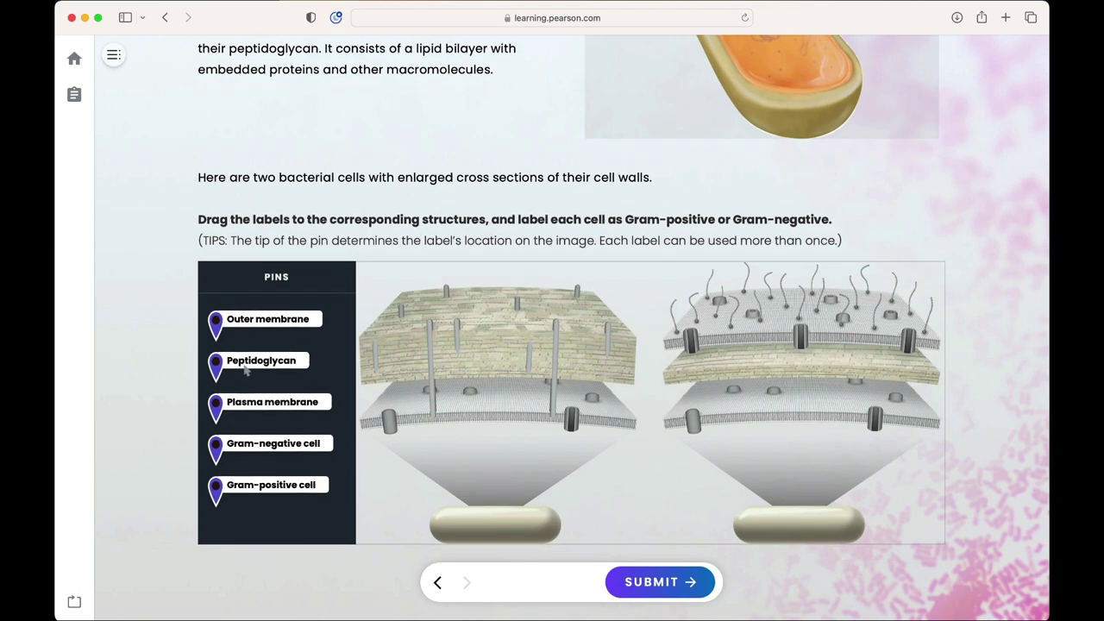
{"action": "left_click_drag", "start_coordinate": [245, 369], "coordinate": [503, 313]}
{"action": "left_click_drag", "start_coordinate": [250, 407], "coordinate": [503, 390]}
{"action": "left_click_drag", "start_coordinate": [250, 490], "coordinate": [507, 502]}
- Label the other cell's outer membrane, peptidoglycan and plasma membrane, mark it as the Gram-negative cell, and submit the labels
{"action": "left_click_drag", "start_coordinate": [290, 316], "coordinate": [757, 334]}
{"action": "left_click_drag", "start_coordinate": [312, 352], "coordinate": [737, 369]}
{"action": "left_click_drag", "start_coordinate": [272, 404], "coordinate": [777, 413]}
{"action": "left_click_drag", "start_coordinate": [275, 444], "coordinate": [781, 517]}
{"action": "left_click", "coordinate": [617, 582]}
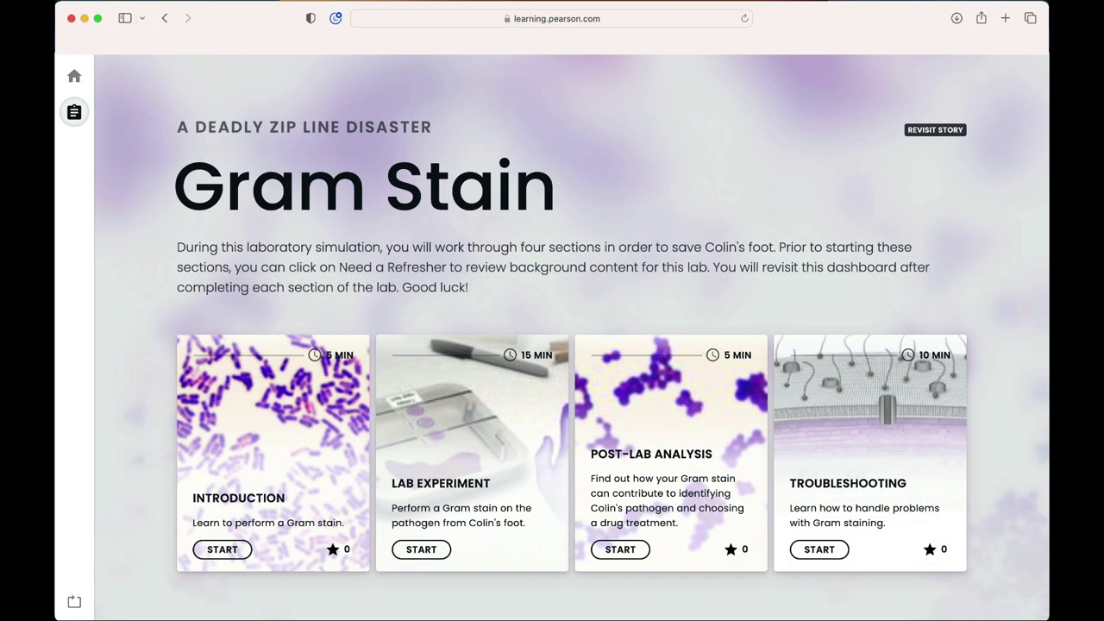
- Start the Lab Experiment section and wash the hands with soap at the sink, completing the hand-washing procedure
{"action": "left_click", "coordinate": [422, 549]}
{"action": "left_click_drag", "start_coordinate": [613, 449], "coordinate": [849, 444]}
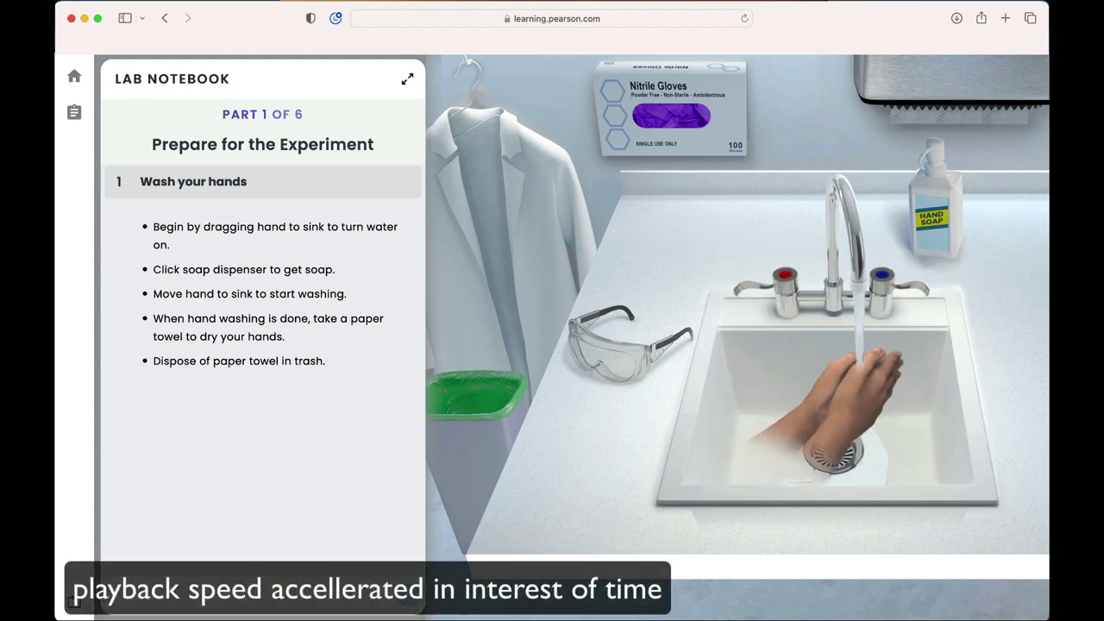
{"action": "left_click", "coordinate": [935, 202]}
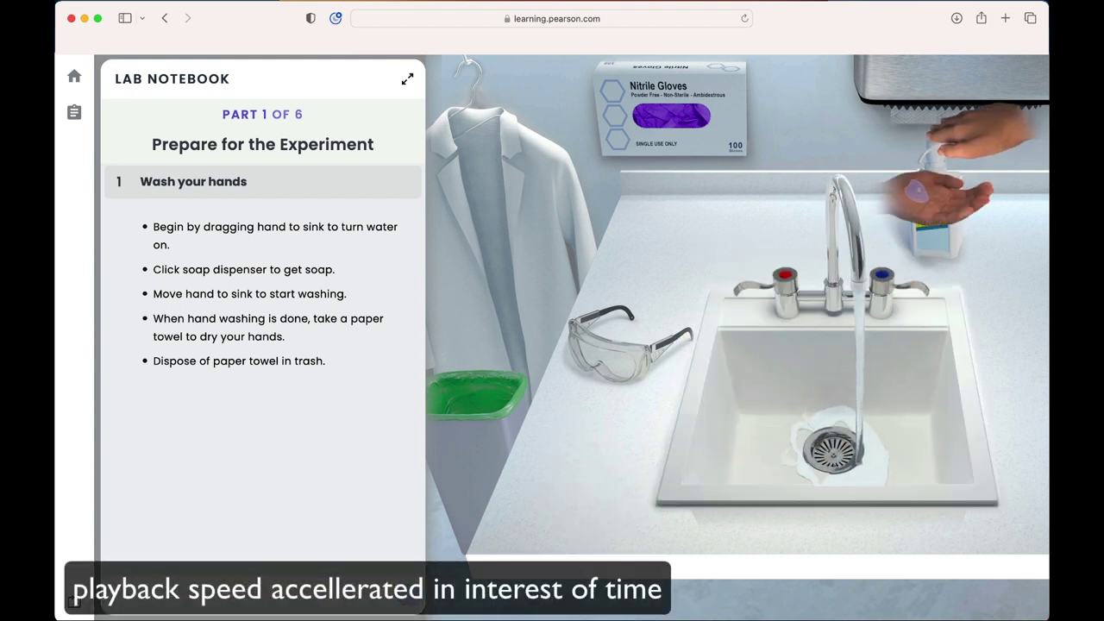
{"action": "left_click_drag", "start_coordinate": [992, 146], "coordinate": [768, 397]}
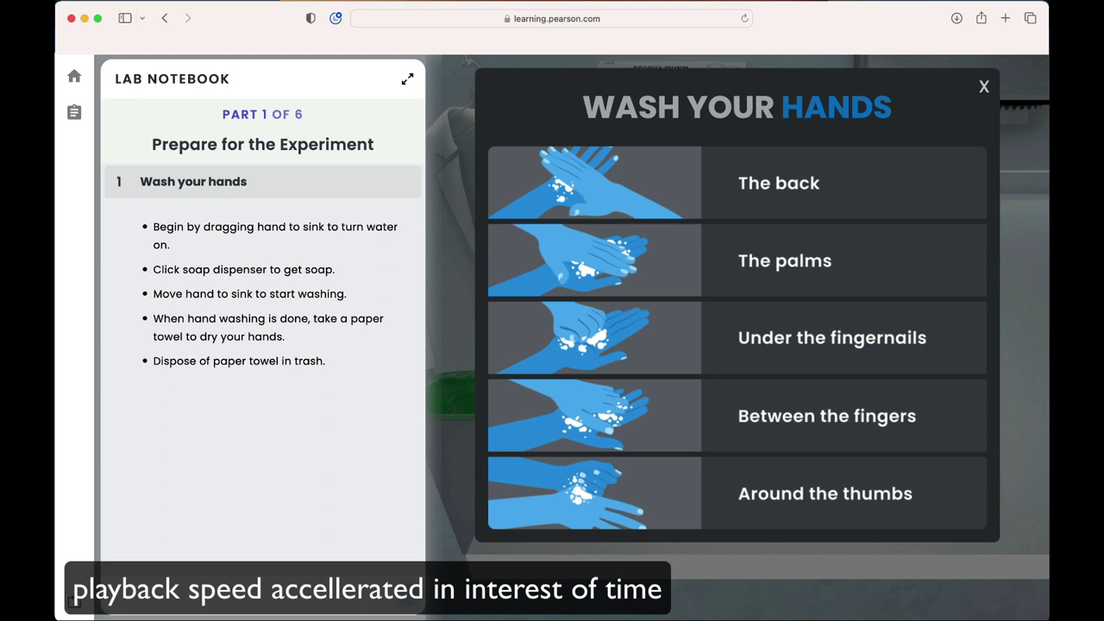
{"action": "left_click", "coordinate": [983, 86]}
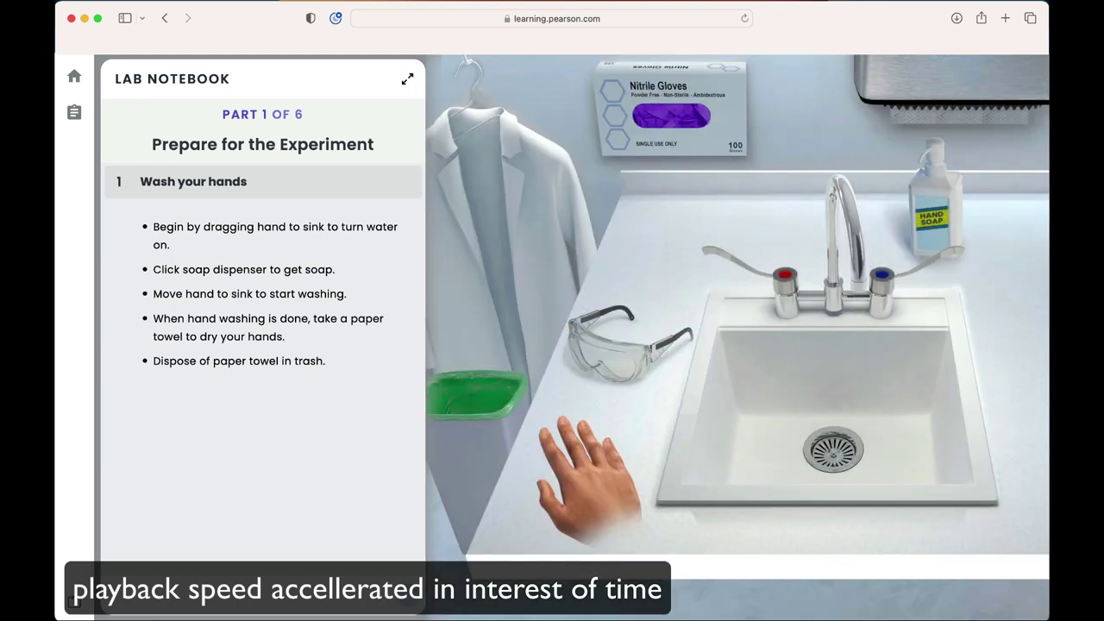
{"action": "left_click_drag", "start_coordinate": [737, 423], "coordinate": [603, 462]}
- Put on the nitrile gloves, safety goggles and lab coat
{"action": "left_click", "coordinate": [656, 129]}
{"action": "left_click", "coordinate": [630, 336]}
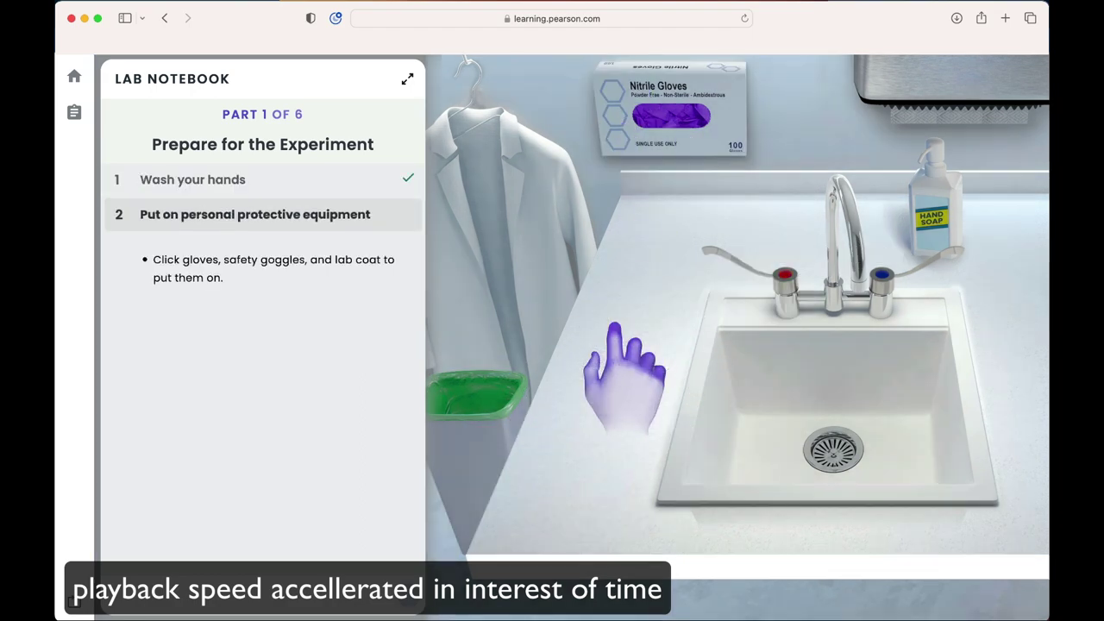
{"action": "left_click", "coordinate": [535, 259]}
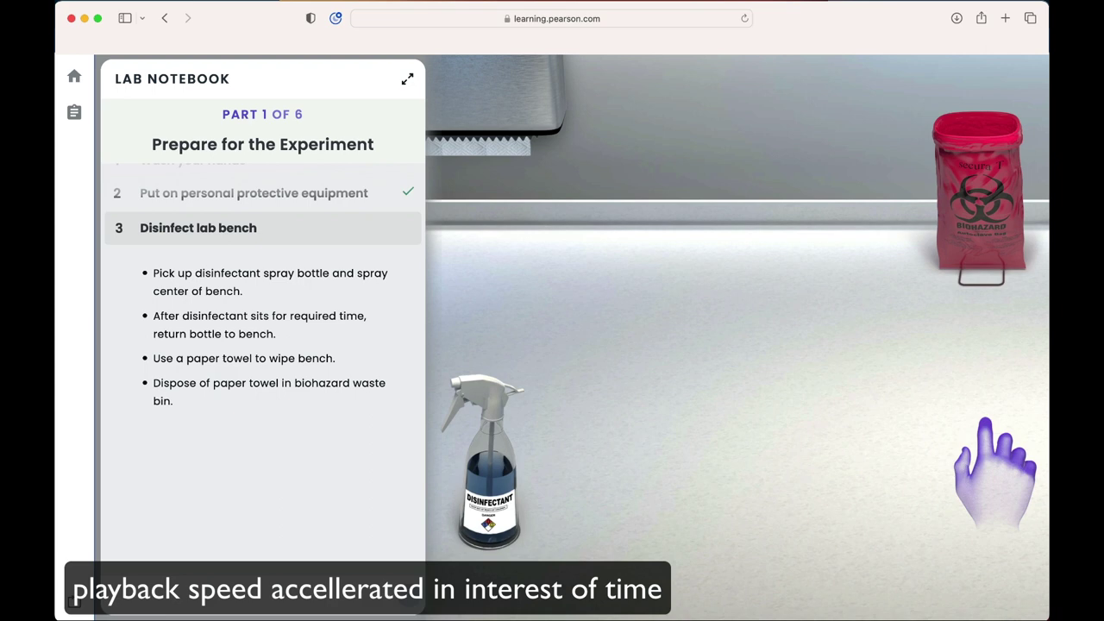
- Disinfect the lab bench with the spray, wipe it with a paper towel, and discard the towel in the biohazard bin
{"action": "left_click", "coordinate": [490, 483]}
{"action": "left_click", "coordinate": [825, 339]}
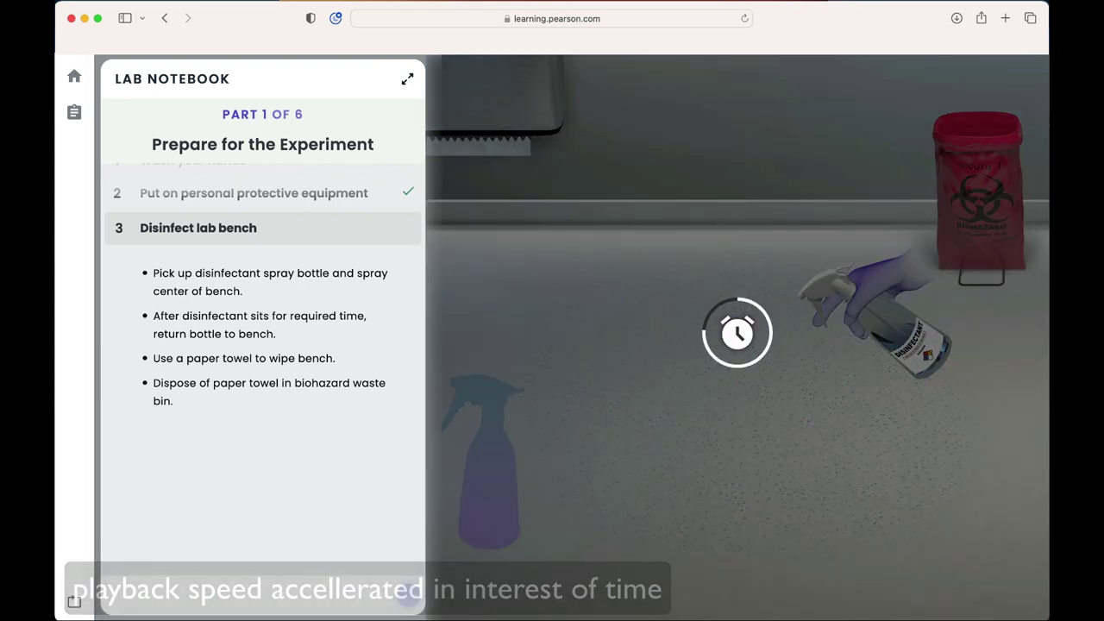
{"action": "left_click", "coordinate": [487, 457]}
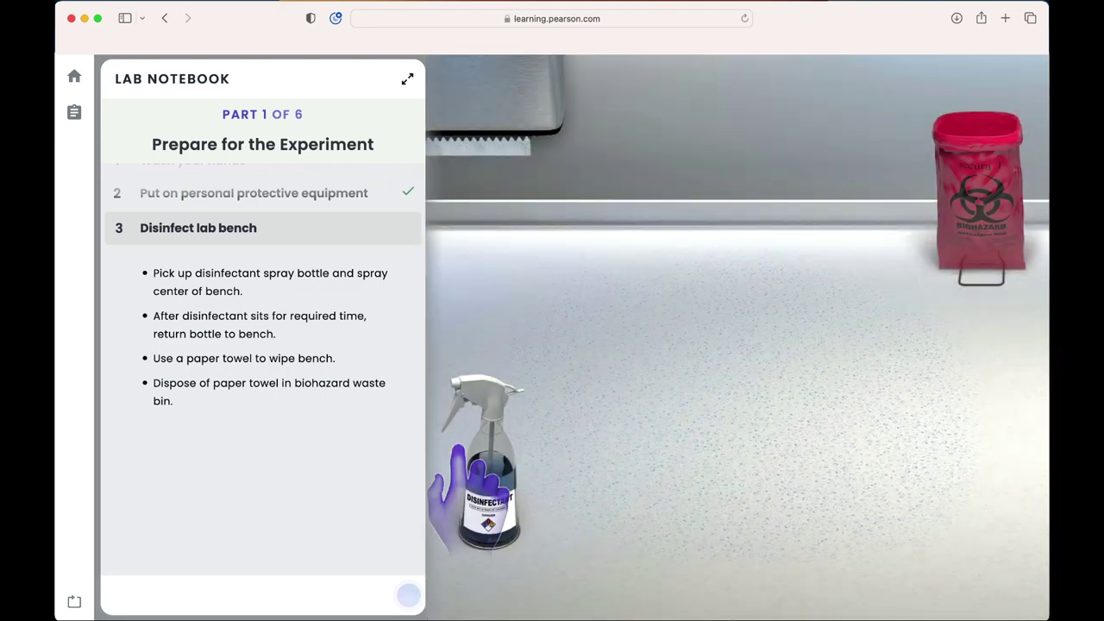
{"action": "left_click", "coordinate": [479, 145]}
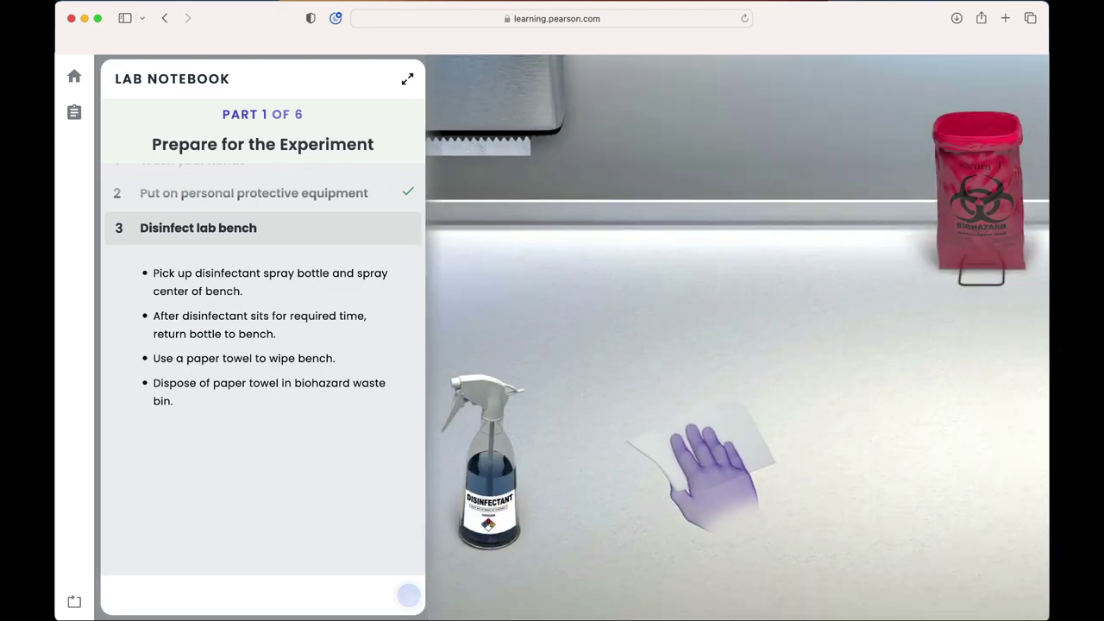
{"action": "left_click", "coordinate": [984, 185]}
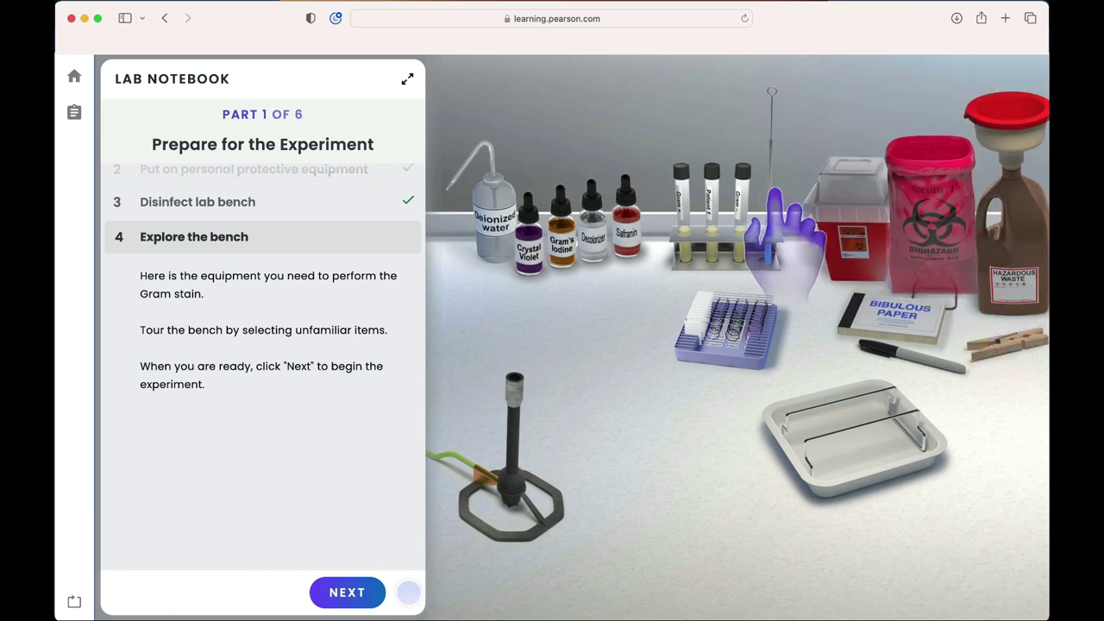
- Tour the bench and read the descriptions of the equipment, including the Patient 1 sample and the Bunsen burner
{"action": "mouse_move", "coordinate": [763, 226]}
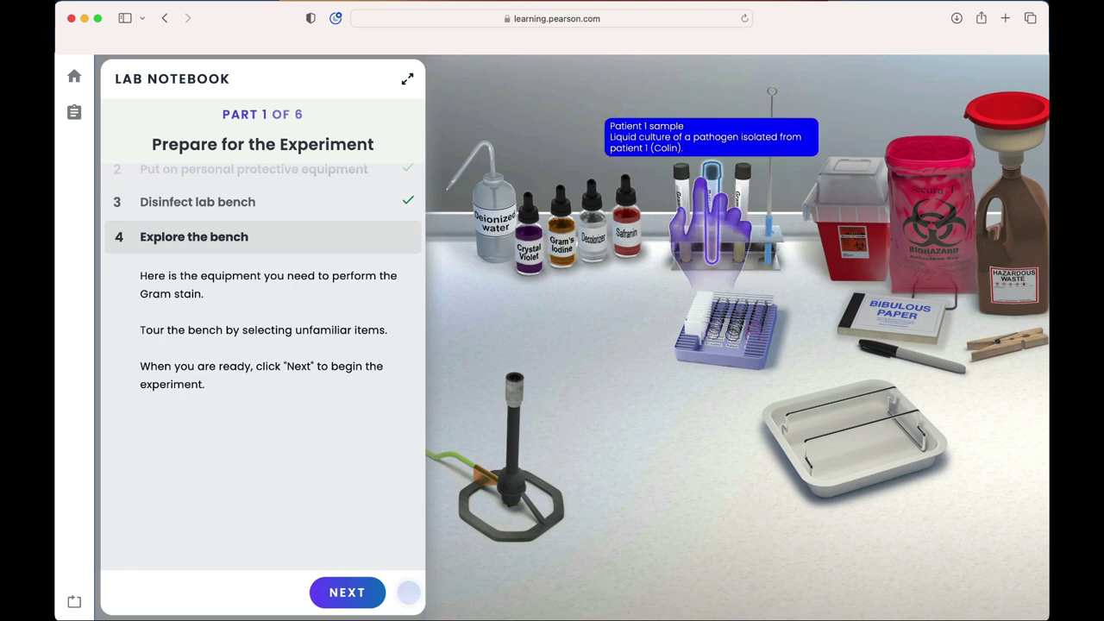
{"action": "mouse_move", "coordinate": [682, 218]}
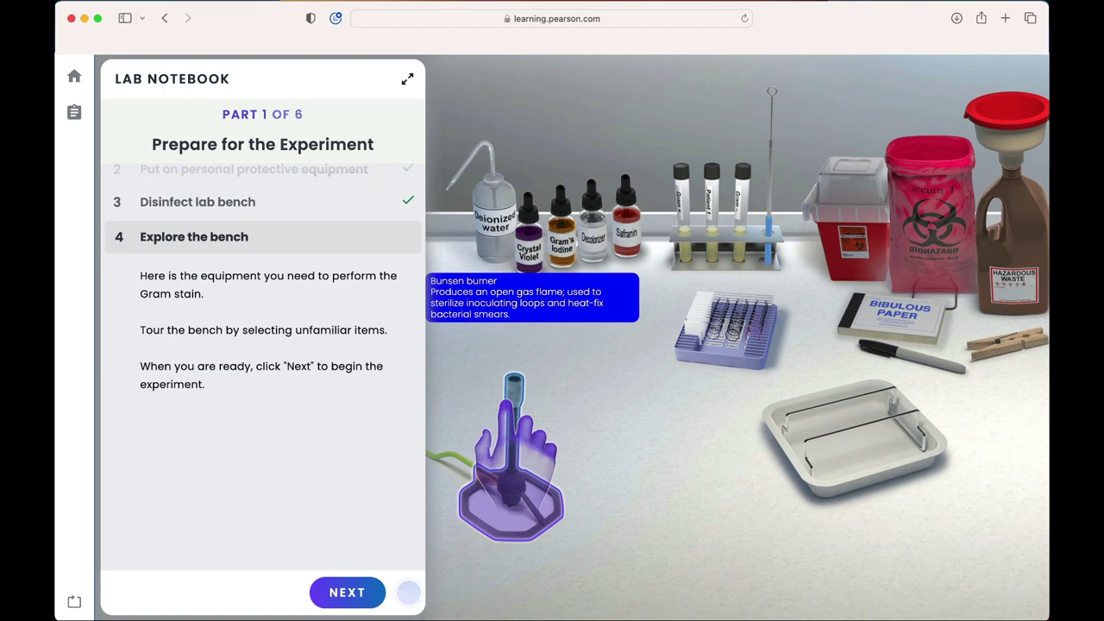
{"action": "mouse_move", "coordinate": [798, 458]}
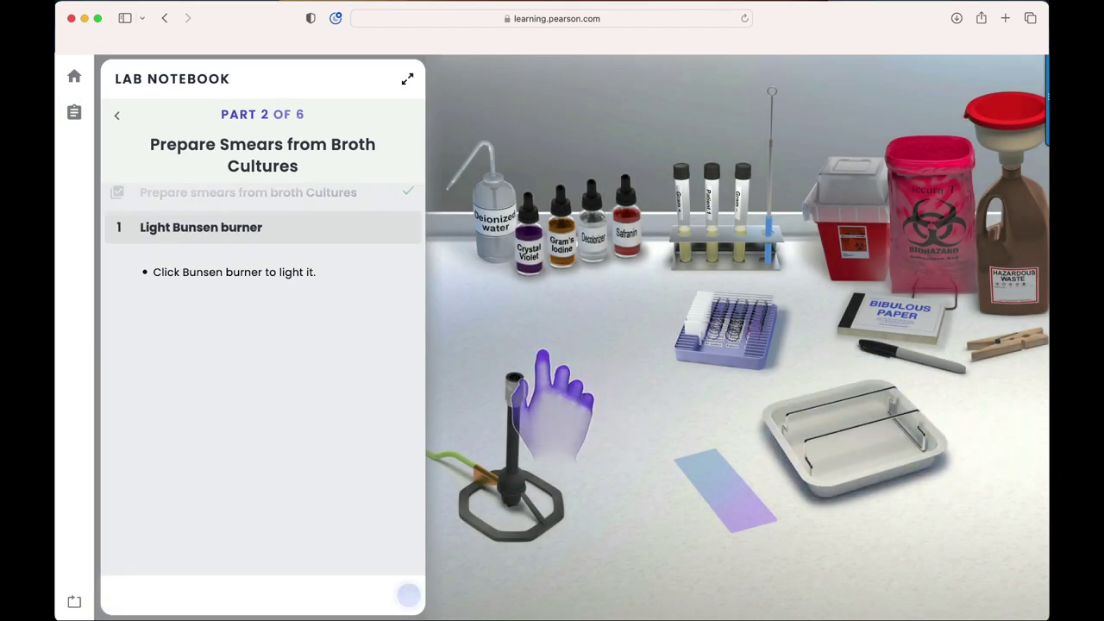
- Light the Bunsen burner, place a clean glass slide on the bench and label it with the marker, returning the marker
{"action": "left_click", "coordinate": [521, 414]}
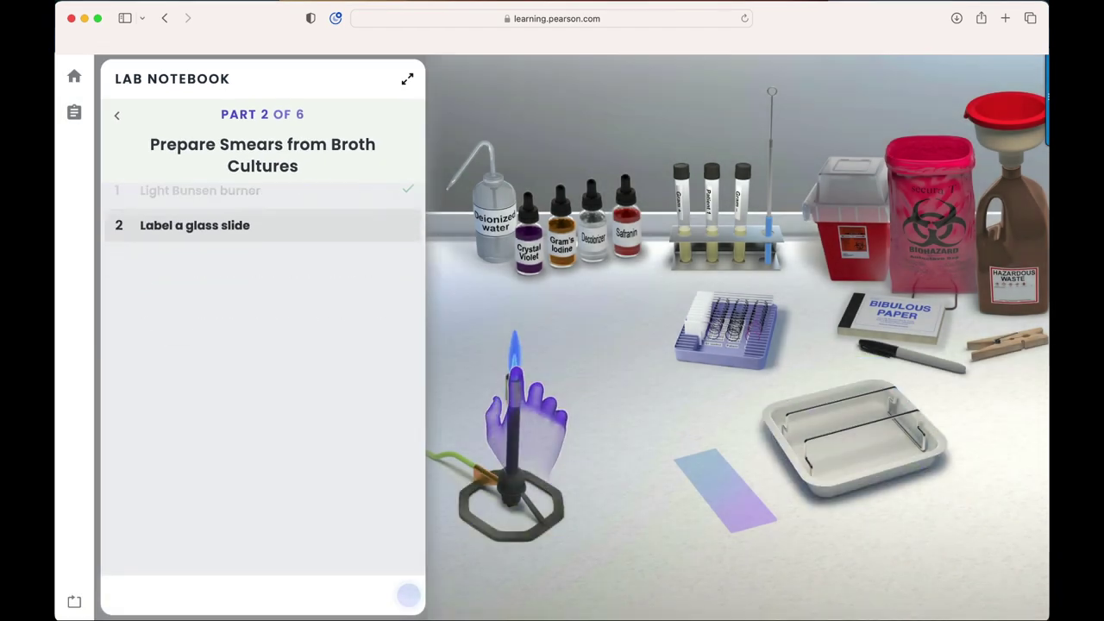
{"action": "left_click", "coordinate": [725, 327]}
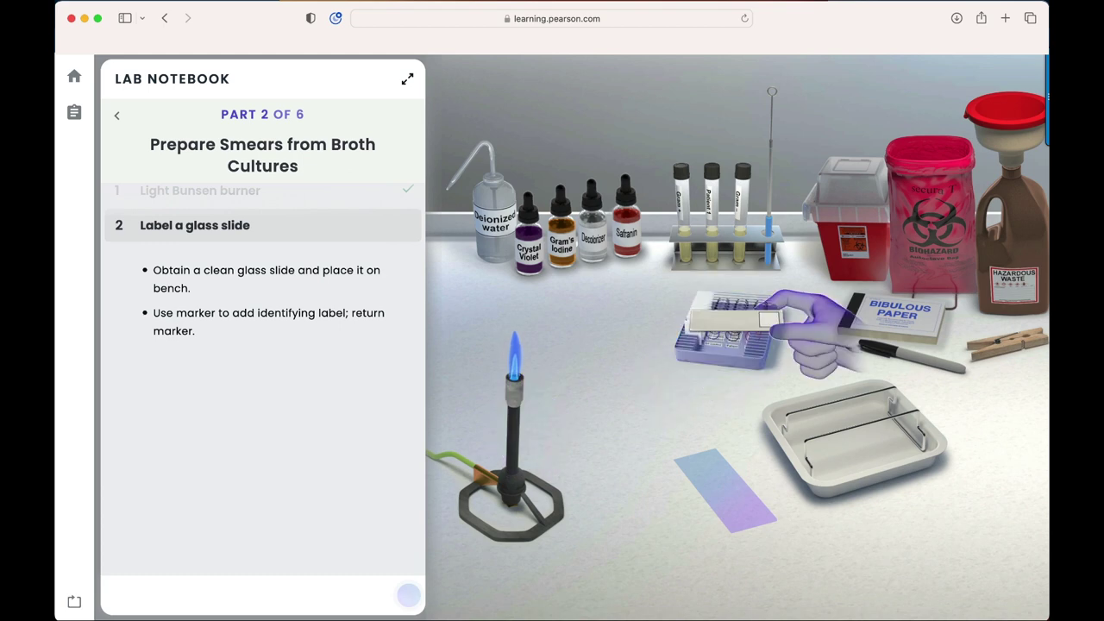
{"action": "left_click", "coordinate": [721, 491]}
{"action": "left_click", "coordinate": [910, 354]}
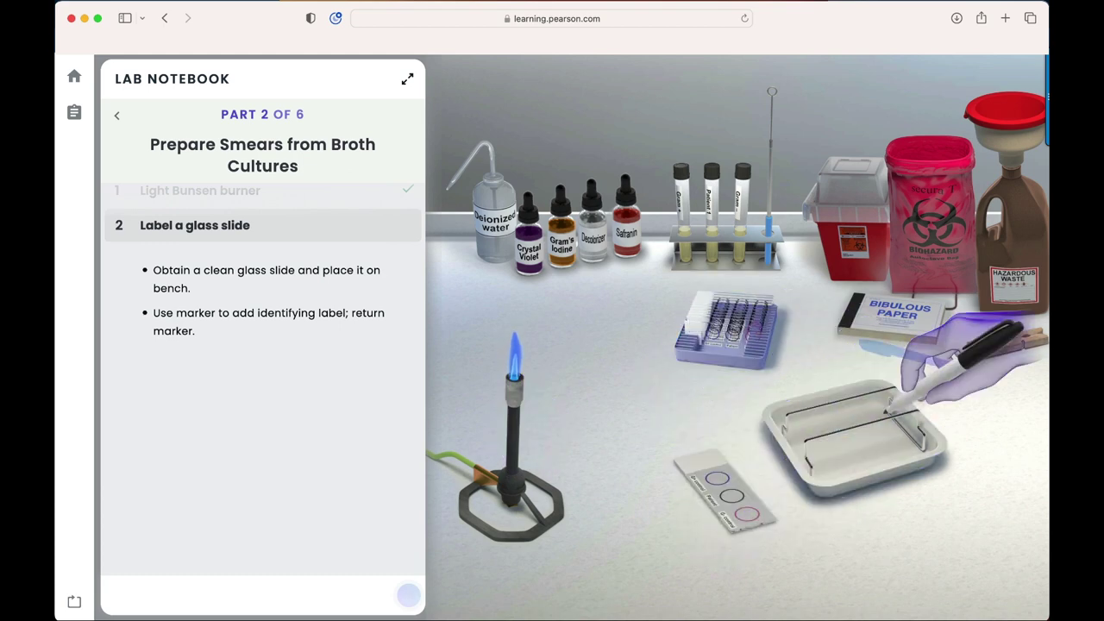
{"action": "left_click", "coordinate": [720, 483]}
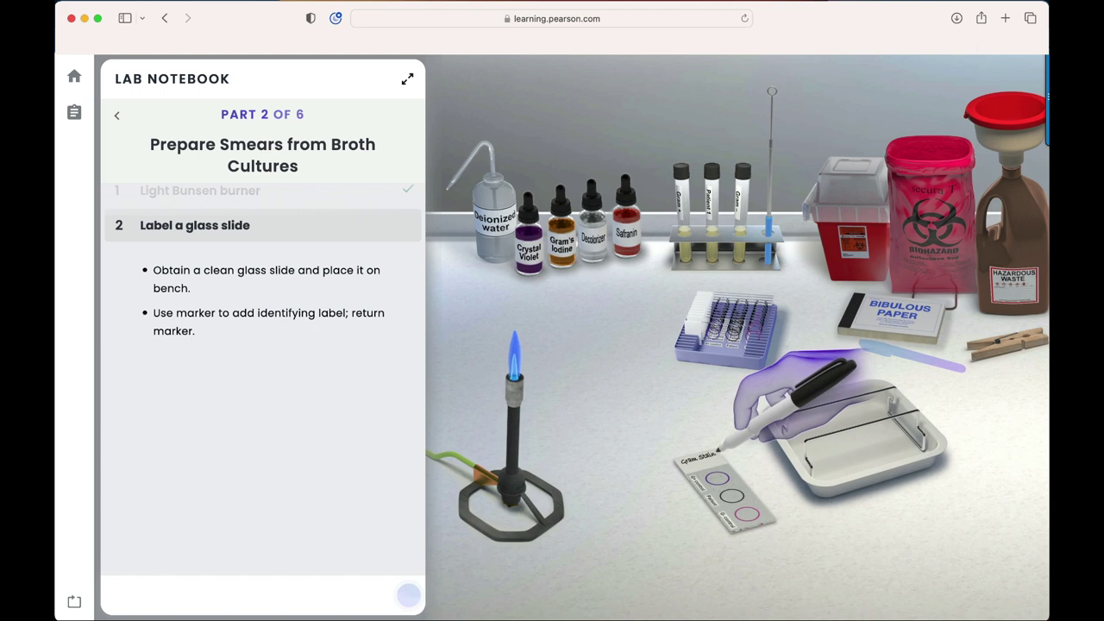
{"action": "left_click", "coordinate": [910, 349]}
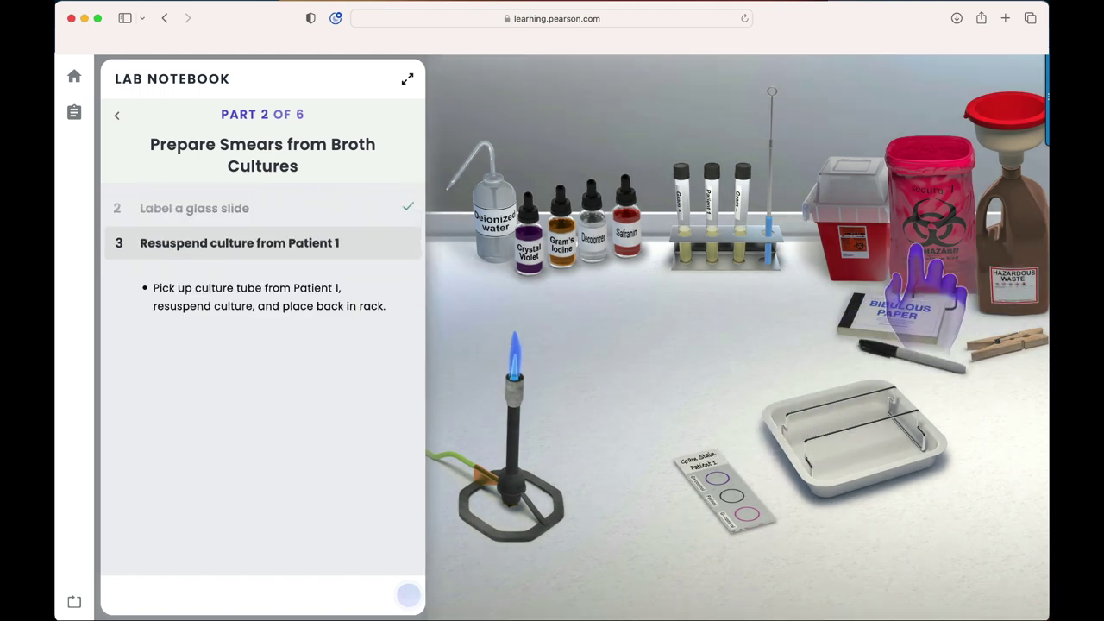
- Resuspend the Patient 1 culture and sterilize the inoculating loop in the burner flame
{"action": "left_click", "coordinate": [710, 203]}
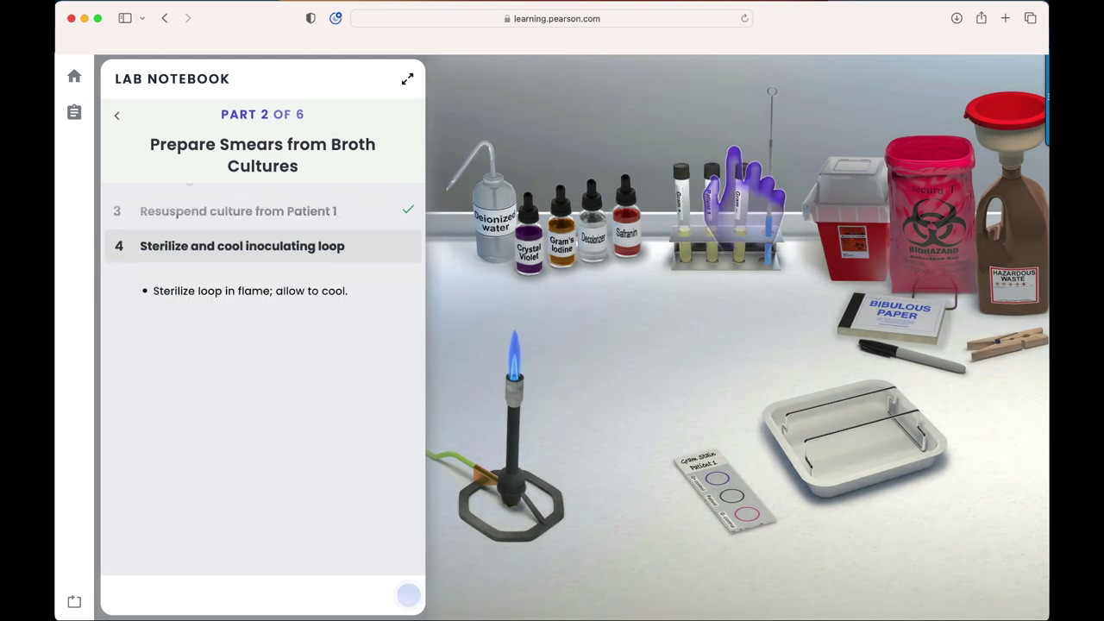
{"action": "left_click", "coordinate": [771, 168]}
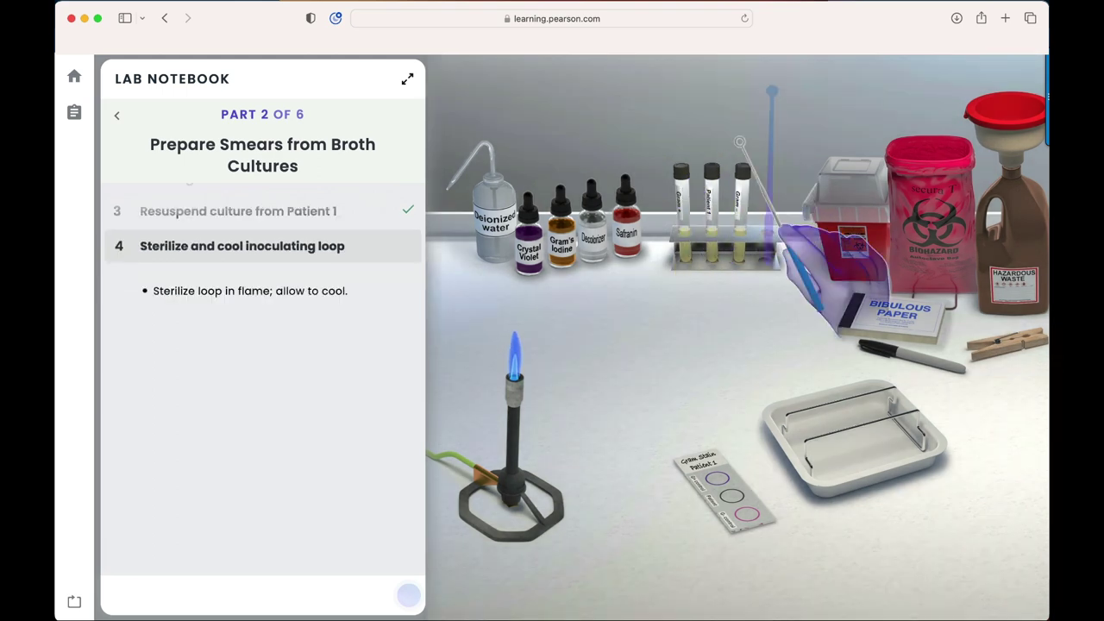
{"action": "left_click", "coordinate": [514, 355]}
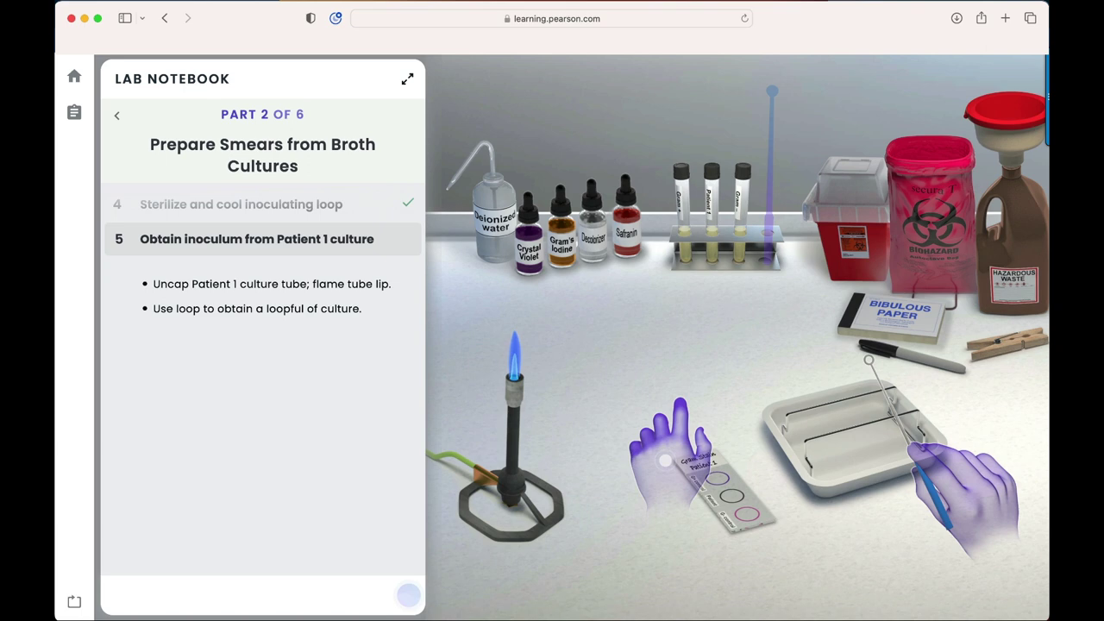
- Uncap the Patient 1 culture tube, flame its lip, and take a loopful of culture with the inoculating loop
{"action": "left_click", "coordinate": [712, 202]}
{"action": "left_click", "coordinate": [990, 511]}
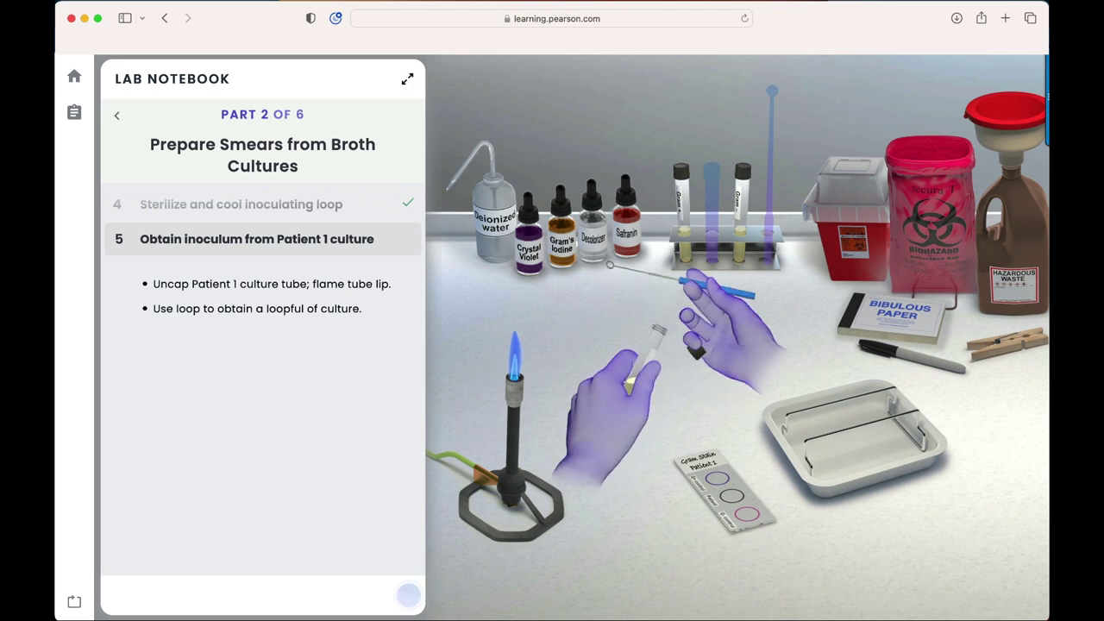
{"action": "left_click", "coordinate": [599, 404]}
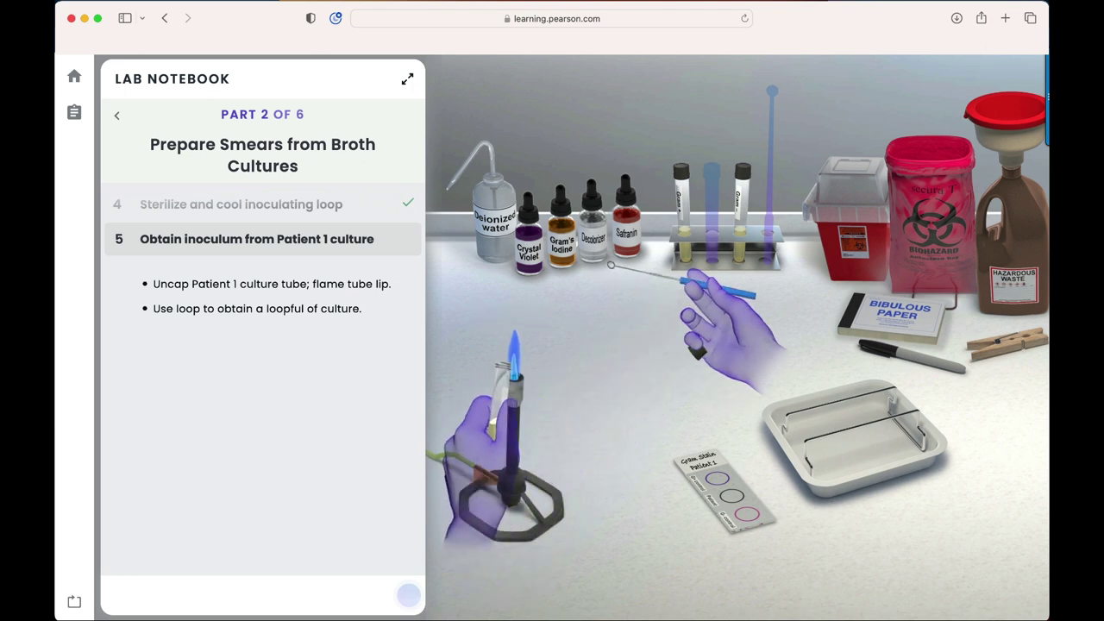
{"action": "left_click", "coordinate": [749, 351]}
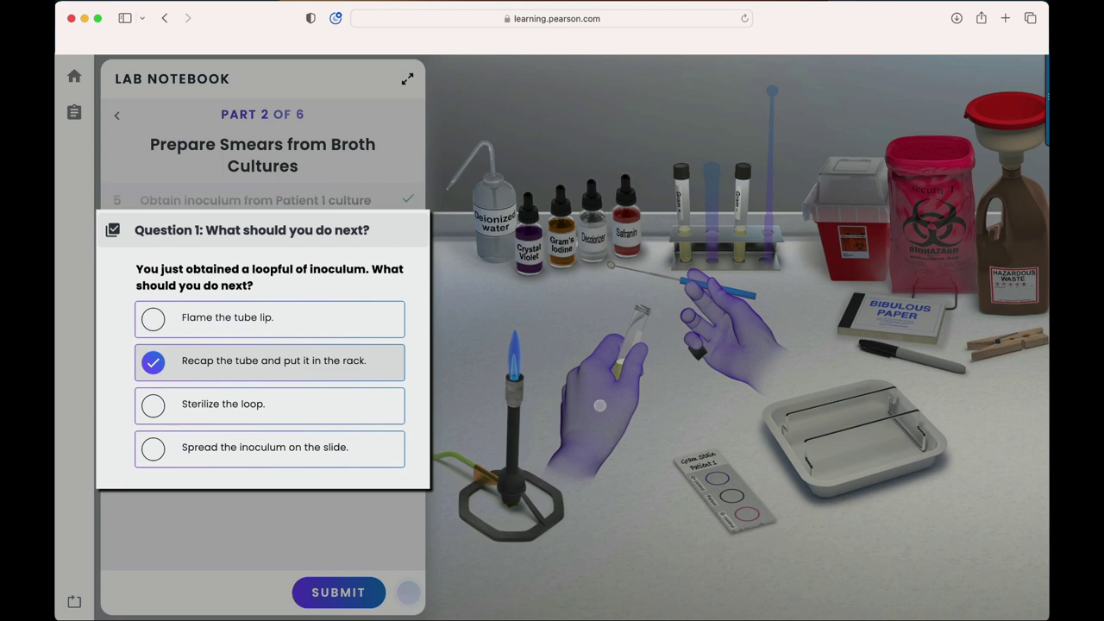
- Submit "Recap the tube and put it in the rack" for Question 1, and resubmit with "Flame the tube lip."
{"action": "left_click", "coordinate": [338, 593]}
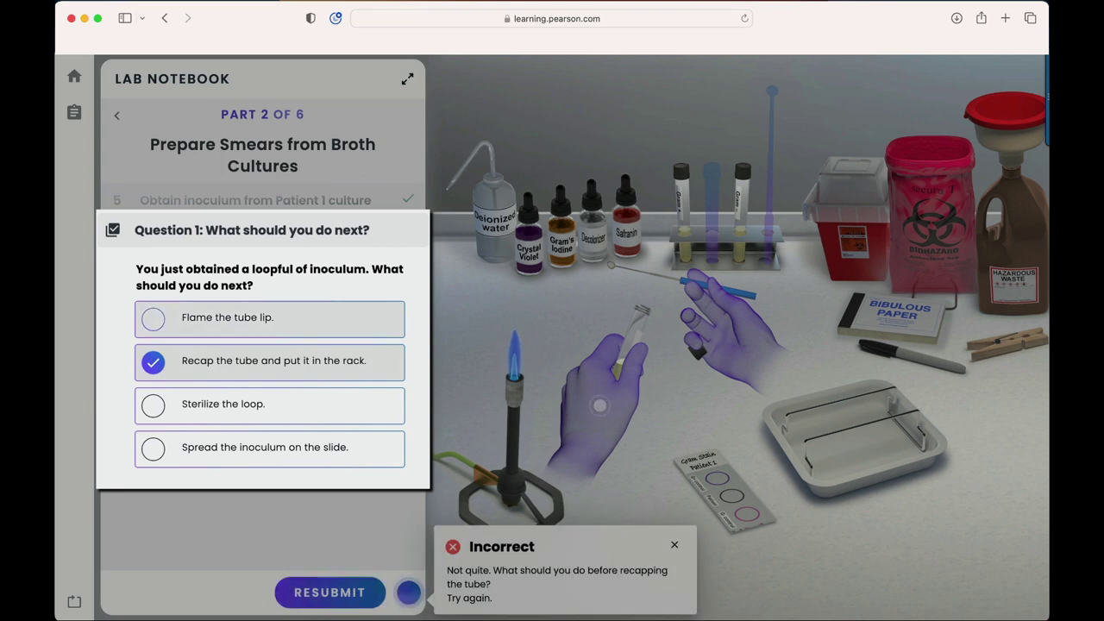
{"action": "left_click", "coordinate": [227, 319]}
{"action": "left_click", "coordinate": [330, 592]}
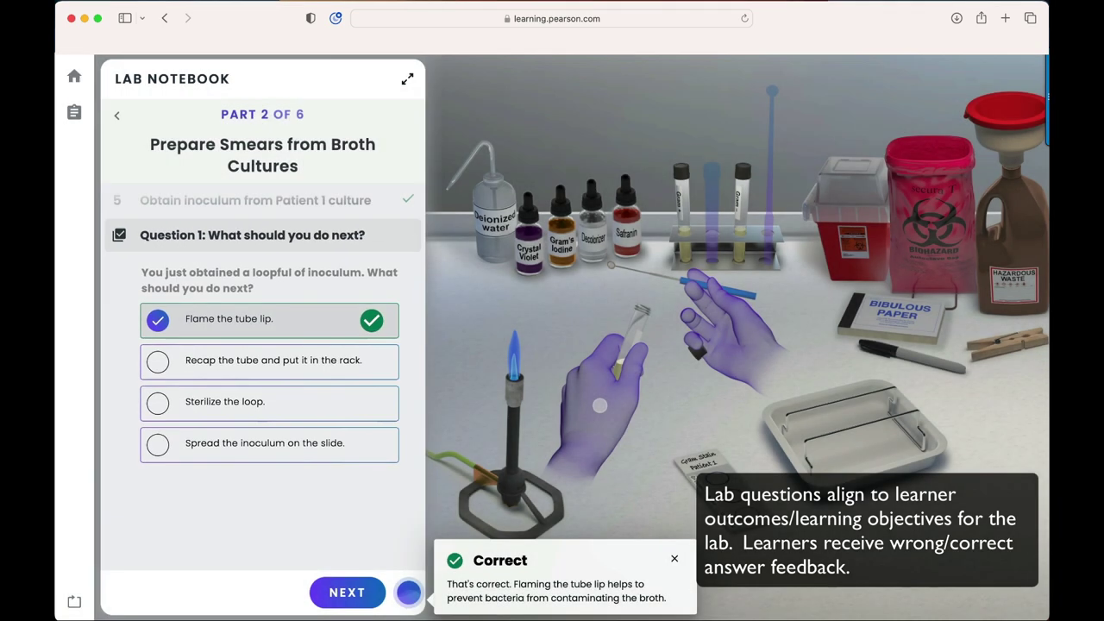
- Continue past Question 1, make the smear from the Patient 1 culture, and return the inoculating loop to the rack
{"action": "left_click", "coordinate": [347, 592]}
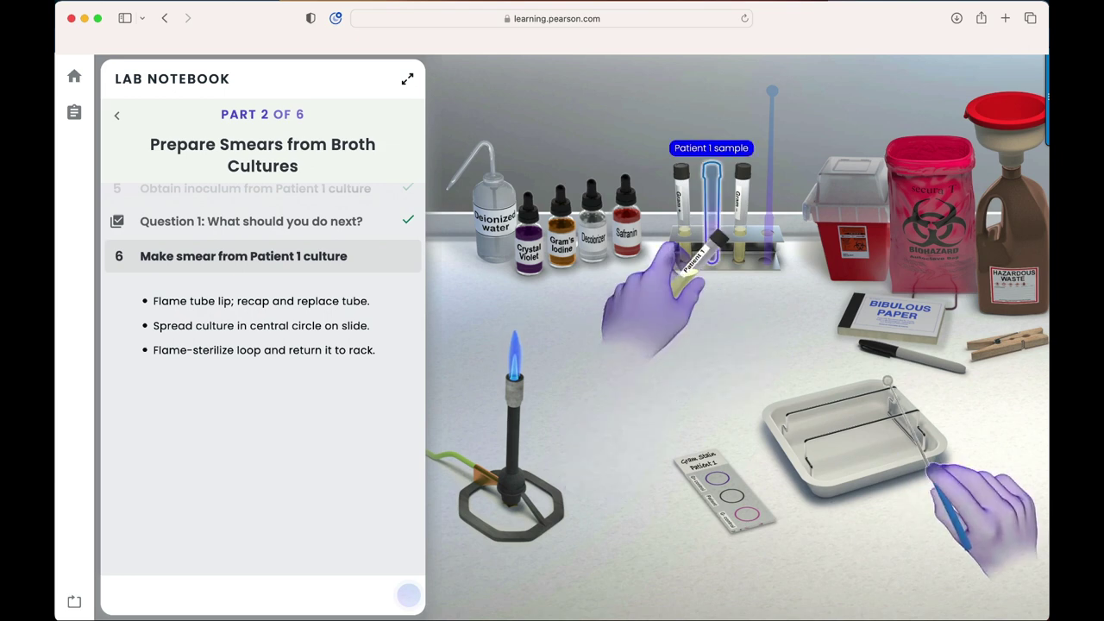
{"action": "mouse_move", "coordinate": [887, 381]}
{"action": "left_mouse_down"}
{"action": "mouse_move", "coordinate": [865, 526]}
{"action": "mouse_move", "coordinate": [723, 504]}
{"action": "mouse_move", "coordinate": [733, 498]}
{"action": "mouse_move", "coordinate": [719, 481]}
{"action": "mouse_move", "coordinate": [733, 497]}
{"action": "mouse_move", "coordinate": [507, 362]}
{"action": "mouse_move", "coordinate": [500, 369]}
{"action": "mouse_move", "coordinate": [557, 350]}
{"action": "mouse_move", "coordinate": [565, 331]}
{"action": "mouse_move", "coordinate": [772, 172]}
{"action": "left_mouse_up"}
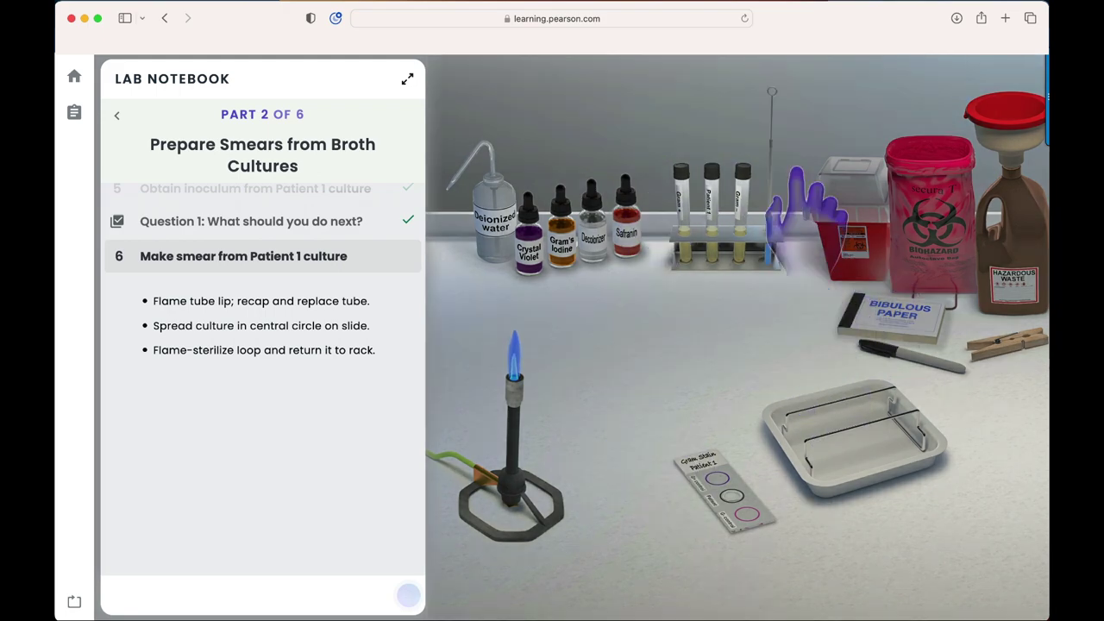
- Submit an answer to the "Make control smears" question and proceed through smear preparation and air-drying to the heat-fixing step
{"action": "left_click", "coordinate": [158, 379]}
{"action": "left_click", "coordinate": [338, 593]}
{"action": "left_click", "coordinate": [371, 591]}
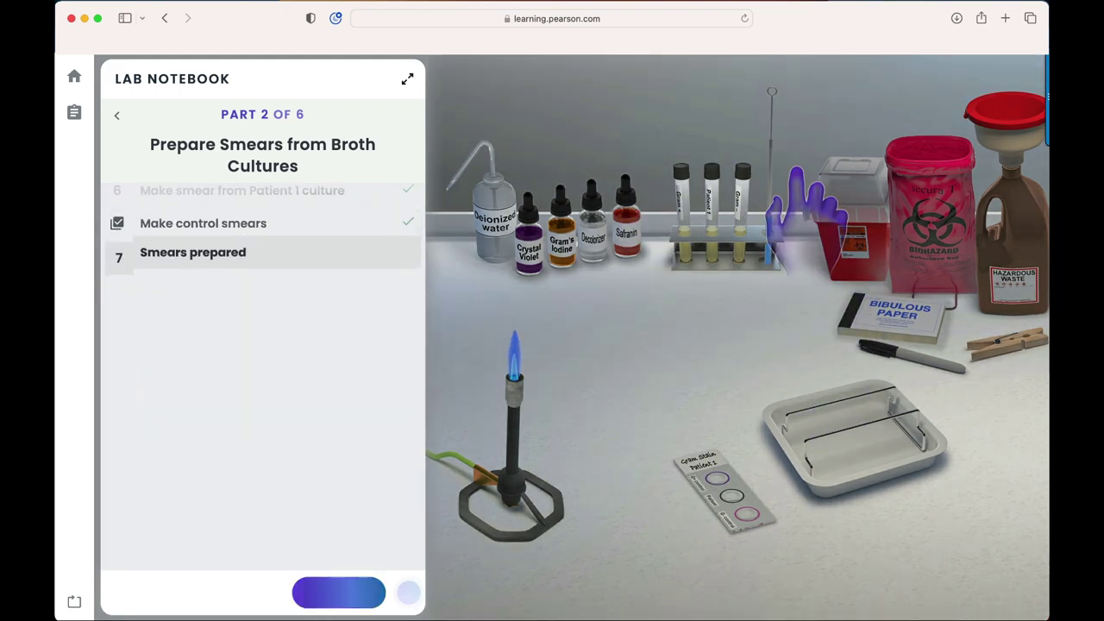
{"action": "left_click", "coordinate": [371, 592]}
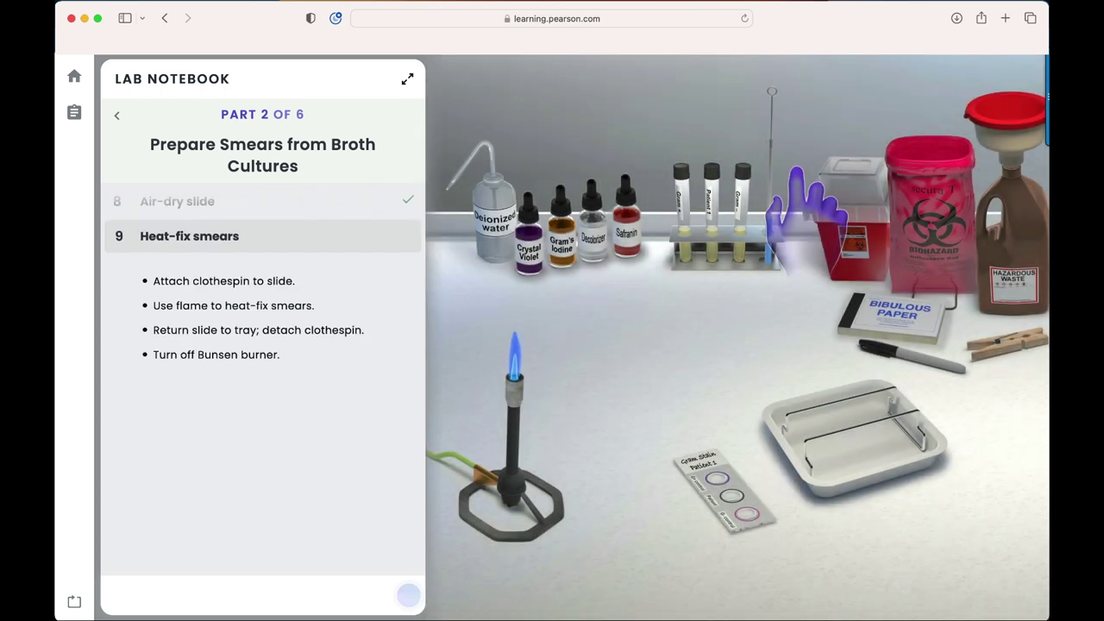
- Heat-fix the smears using the clothespin to hold the slide, return the clothespin, and turn off the Bunsen burner
{"action": "left_click_drag", "start_coordinate": [983, 345], "coordinate": [1031, 344]}
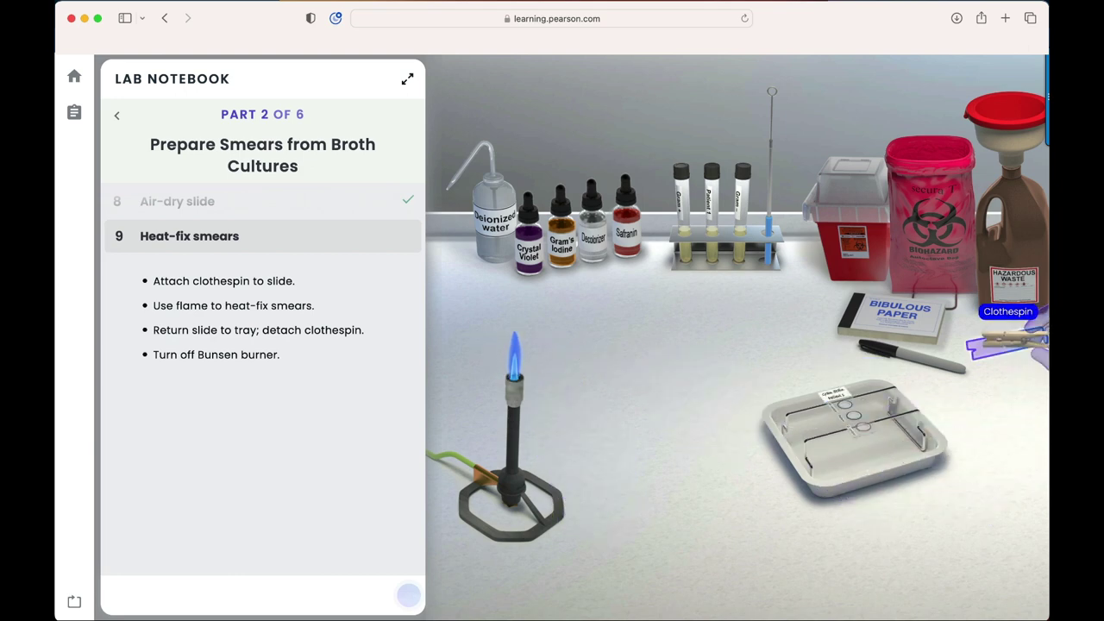
{"action": "left_click", "coordinate": [514, 431]}
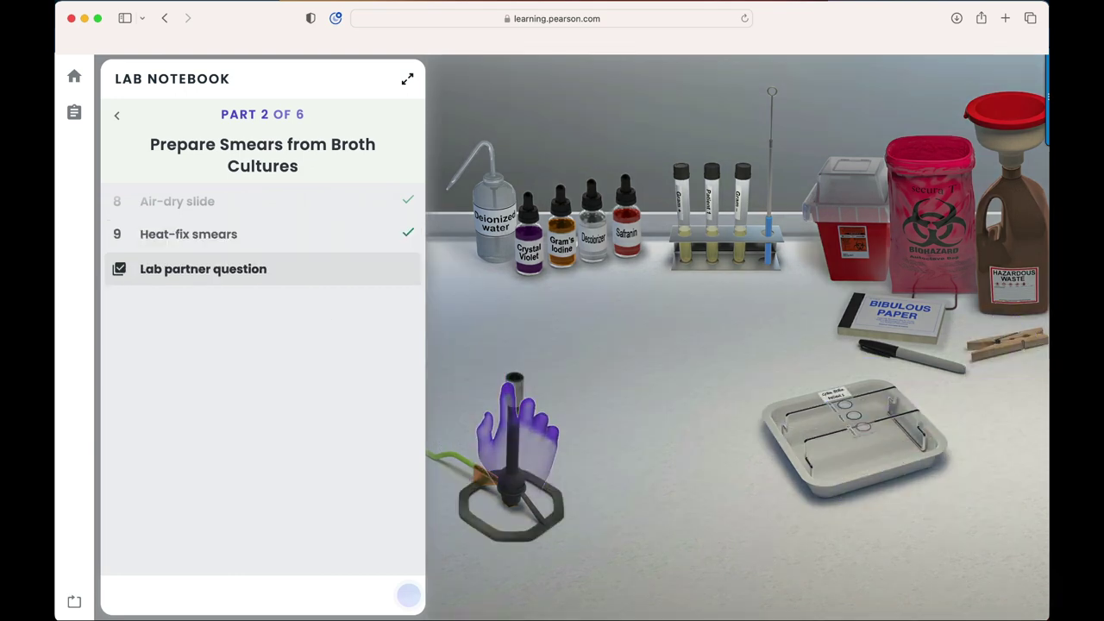
- Submit "forgotten to heat-fix the smear" as the answer to the lab partner question
{"action": "left_click", "coordinate": [158, 442]}
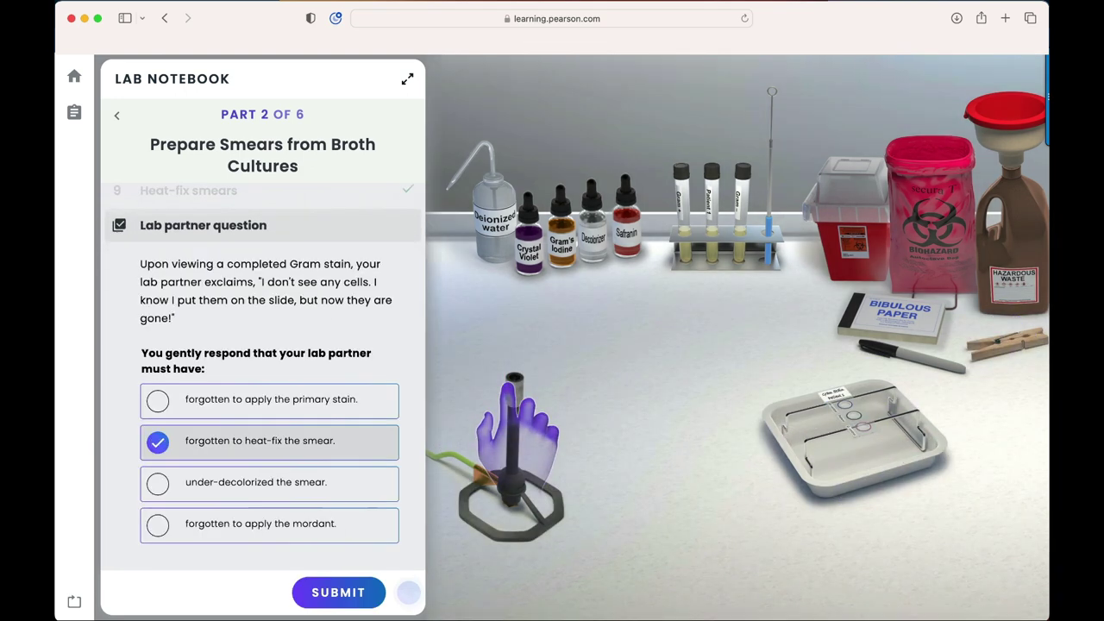
{"action": "left_click", "coordinate": [340, 593]}
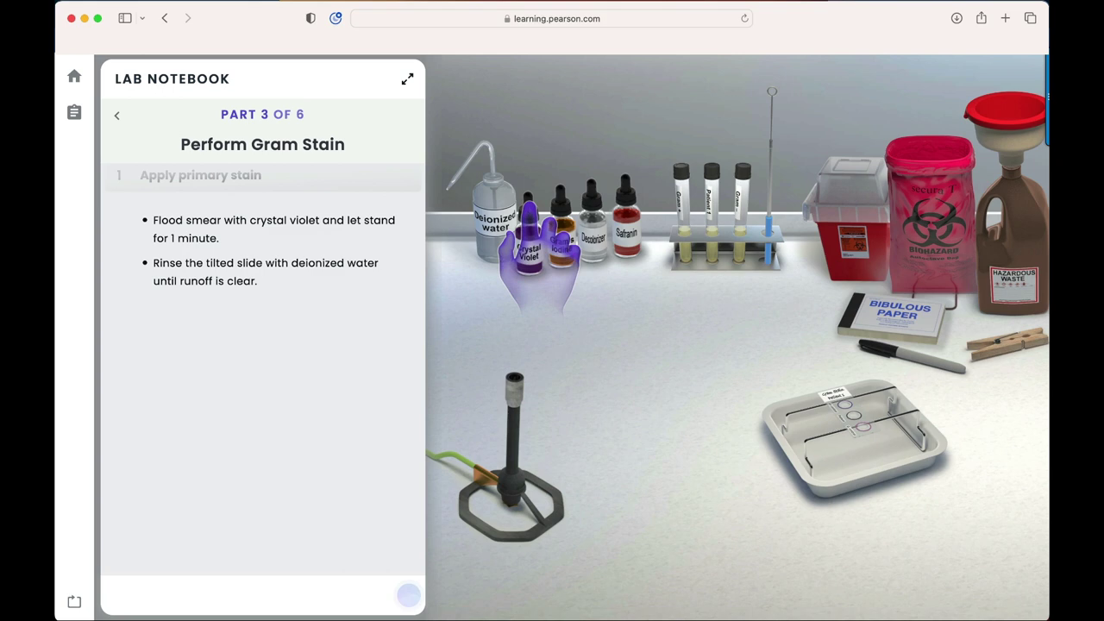
- Flood the smears on the glass slide in the staining tray with crystal violet
{"action": "left_click", "coordinate": [529, 233]}
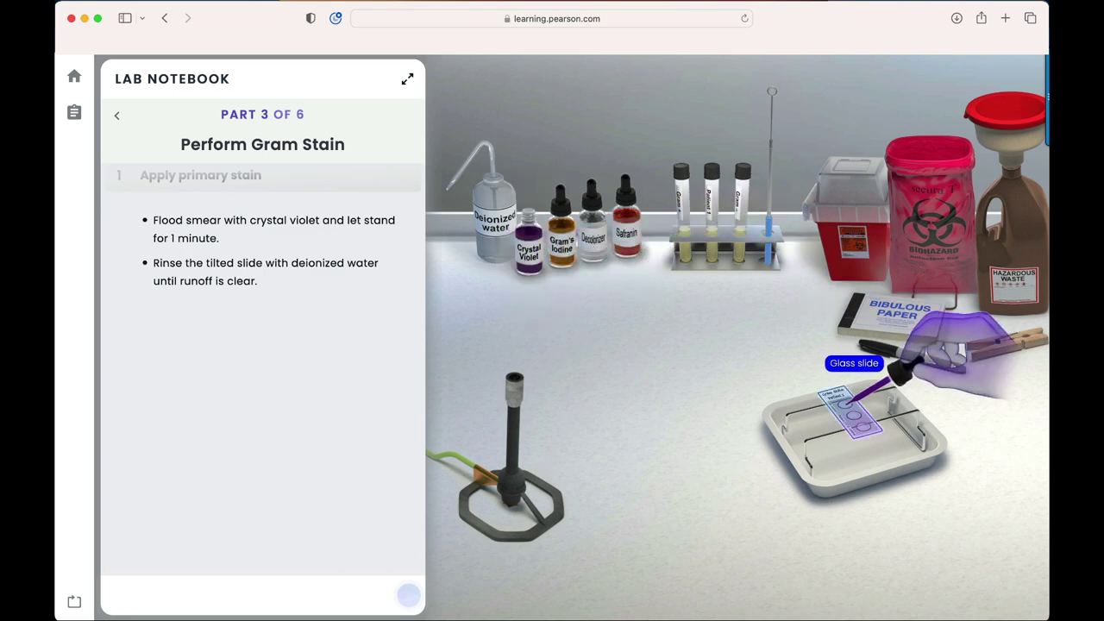
{"action": "left_click", "coordinate": [847, 387]}
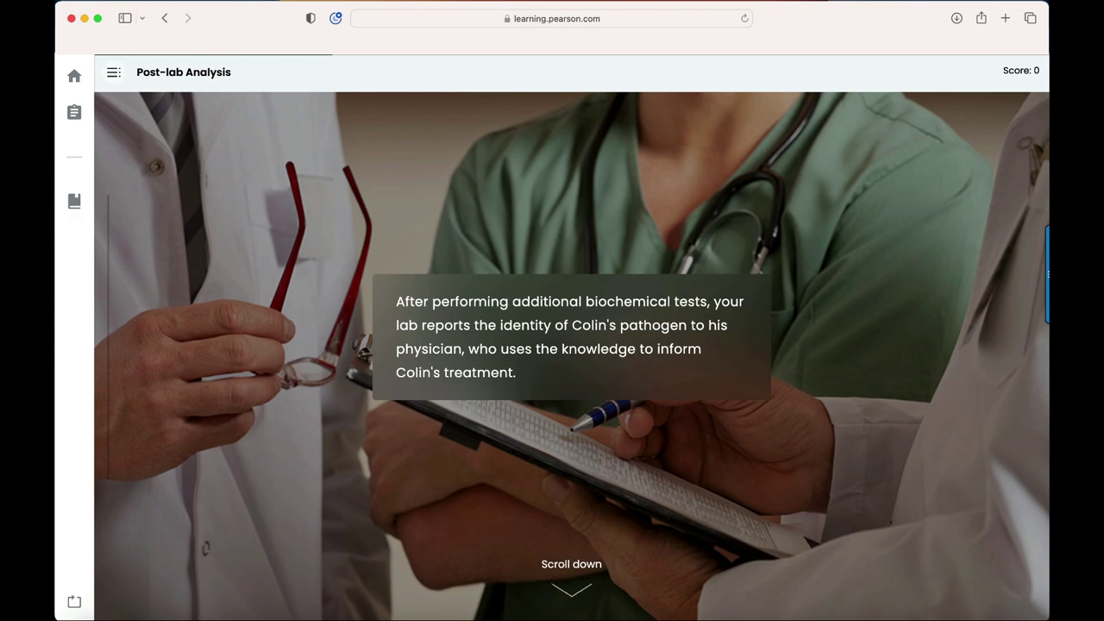
- Proceed through the Post-lab Analysis introduction and submit Clostridium perfringens as the possible pathogen
{"action": "scroll", "coordinate": [571, 356], "scroll_direction": "down", "scroll_amount": 6}
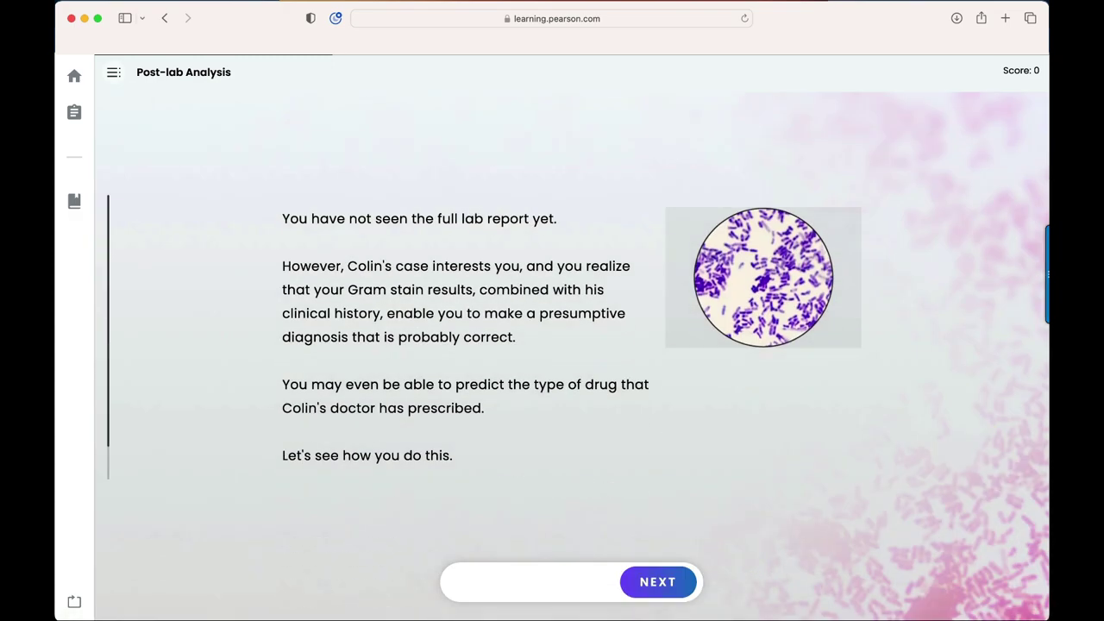
{"action": "left_click", "coordinate": [658, 581]}
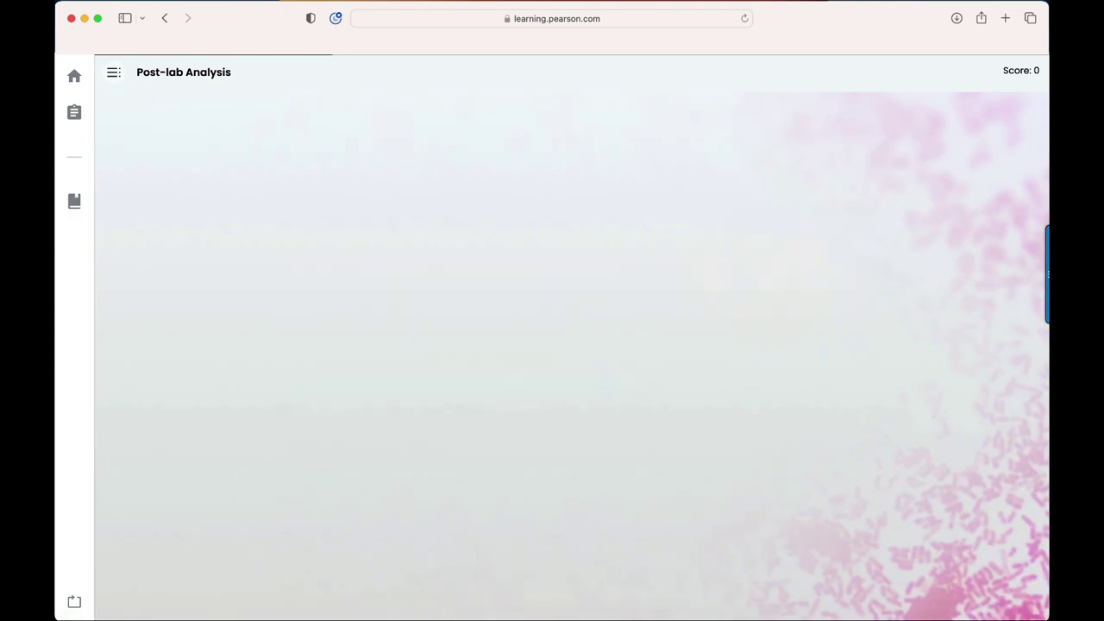
{"action": "scroll", "coordinate": [571, 355], "scroll_direction": "down", "scroll_amount": 2}
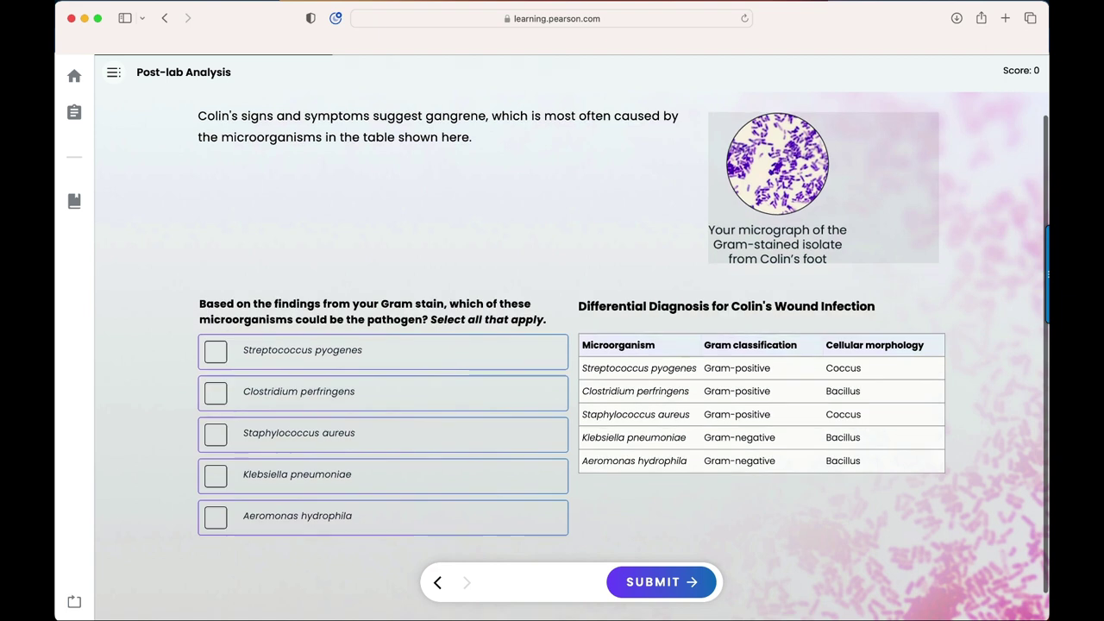
{"action": "left_click", "coordinate": [215, 395]}
{"action": "left_click", "coordinate": [661, 582]}
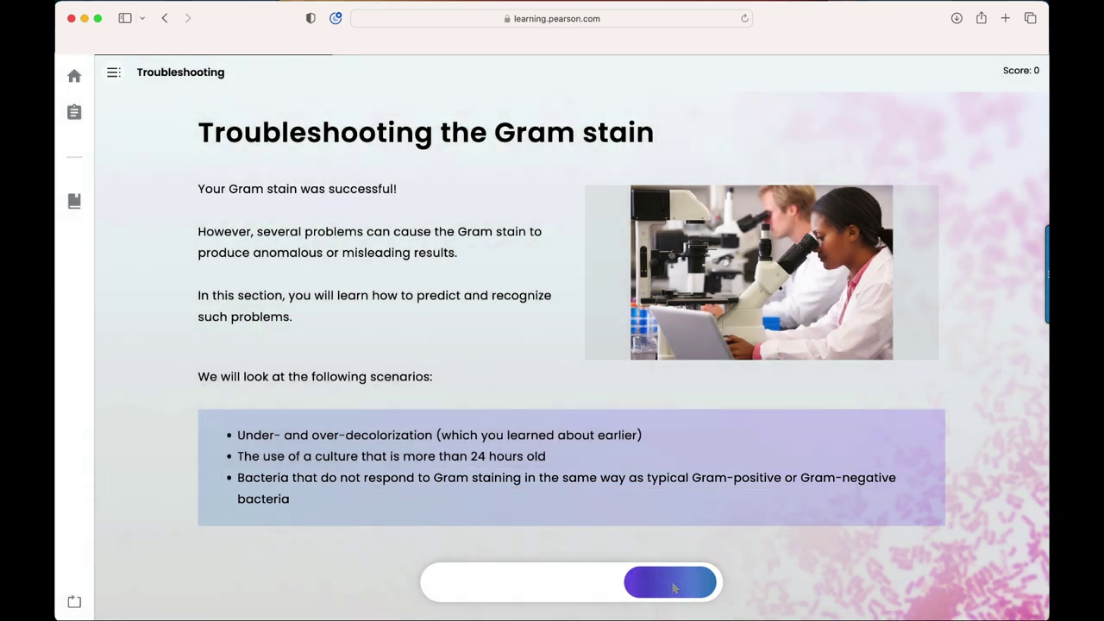
- Advance through the Troubleshooting introduction, decolorization review and fresh culture pages to the "Show your chops!" exercise
{"action": "left_click", "coordinate": [675, 585]}
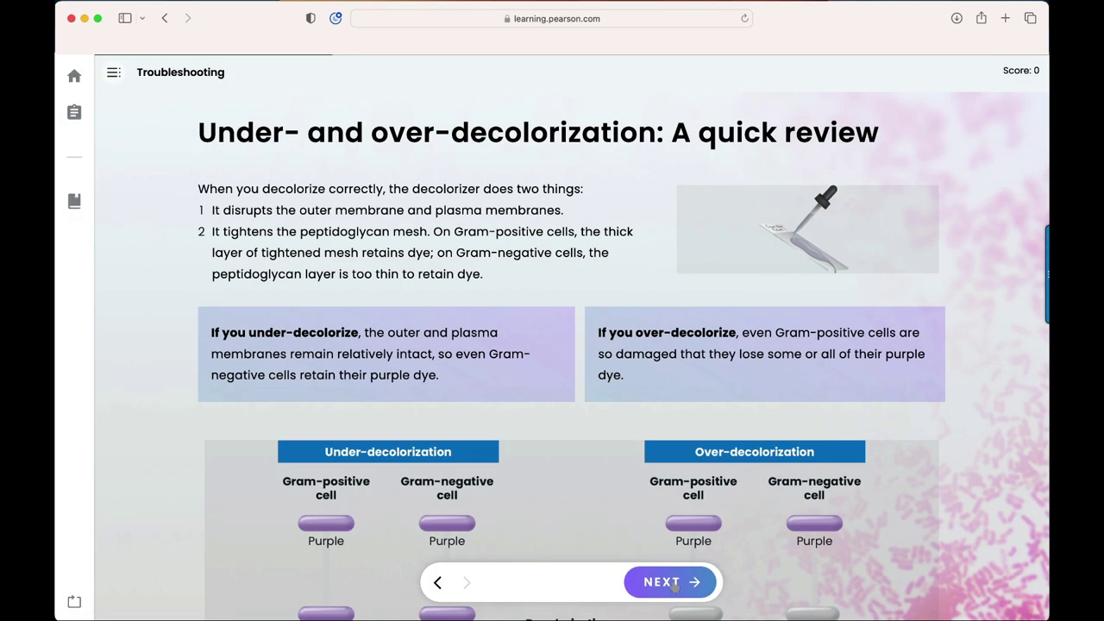
{"action": "left_click", "coordinate": [674, 583]}
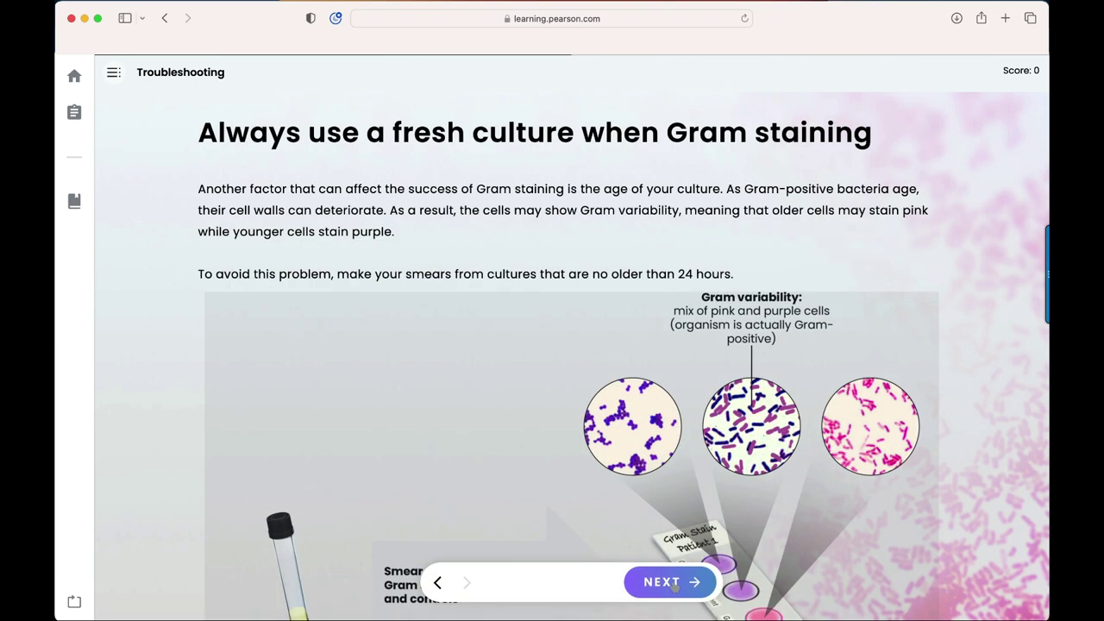
{"action": "left_click", "coordinate": [675, 587]}
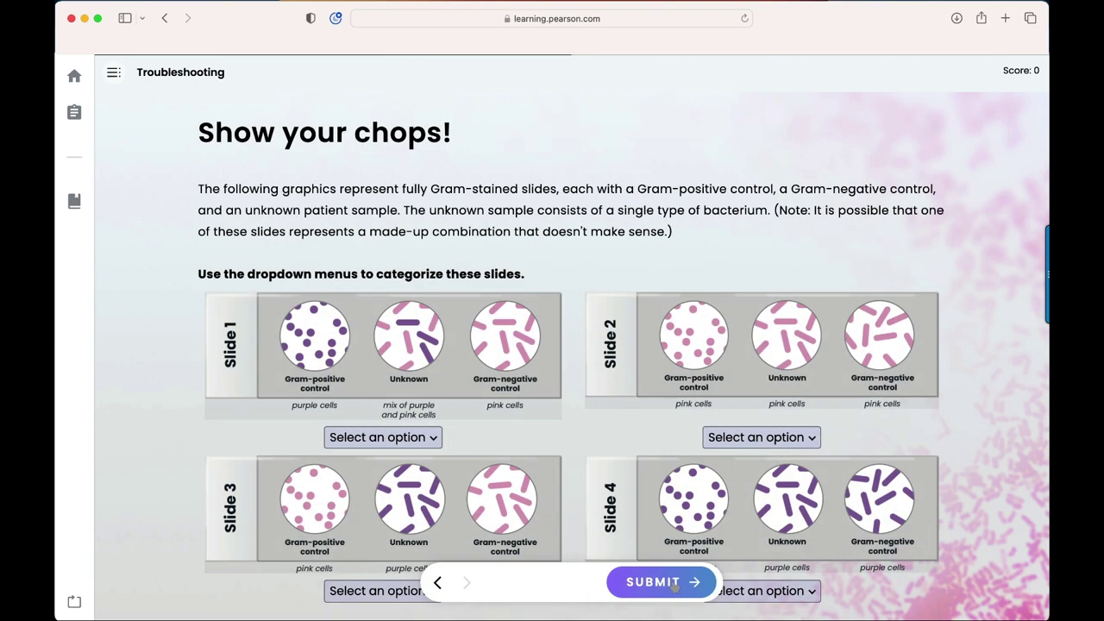
- Categorize Slide 1 as "Unknown culture was too old", Slides 2 and 3 as "Over-decolorized" and Slide 4 as "Under-decolorized", and submit
{"action": "scroll", "coordinate": [572, 345], "scroll_direction": "down", "scroll_amount": 3}
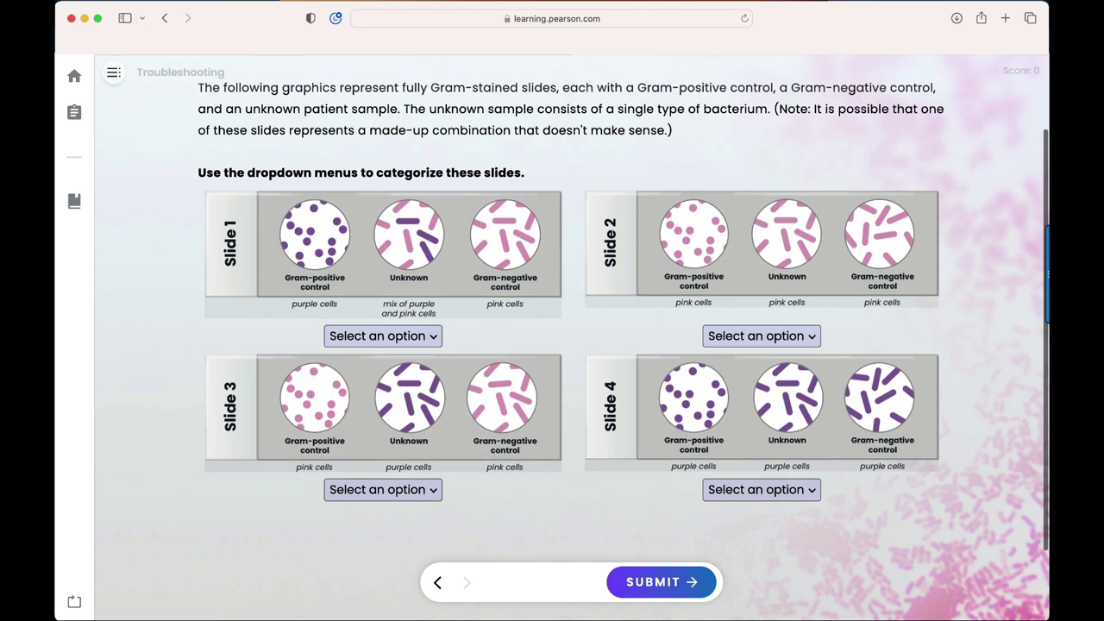
{"action": "left_click", "coordinate": [382, 332]}
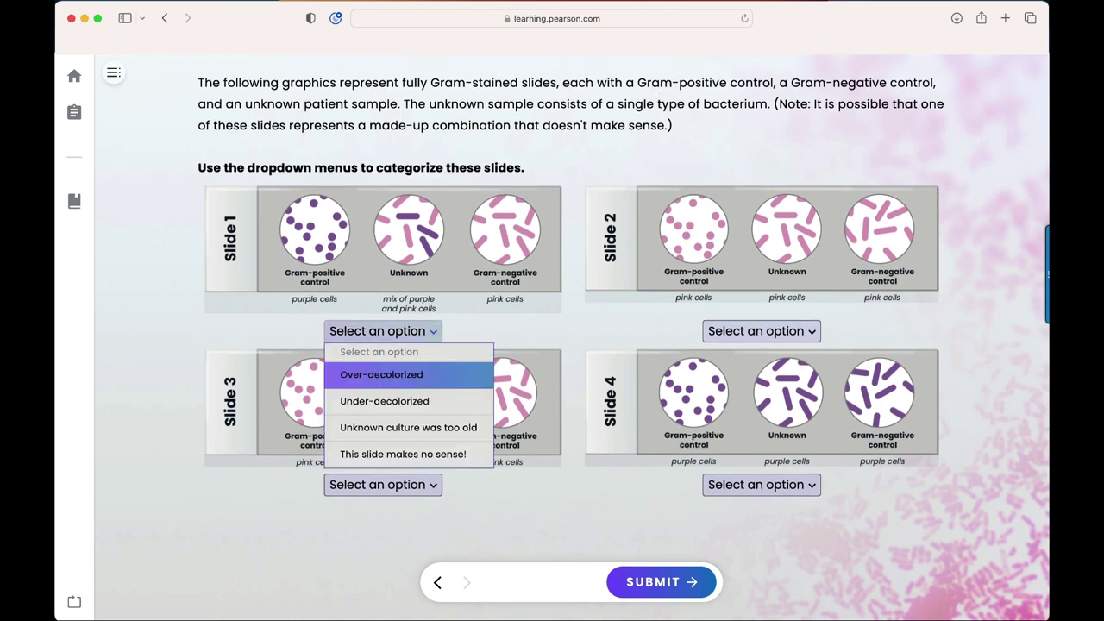
{"action": "left_click", "coordinate": [408, 428]}
{"action": "left_click", "coordinate": [761, 331]}
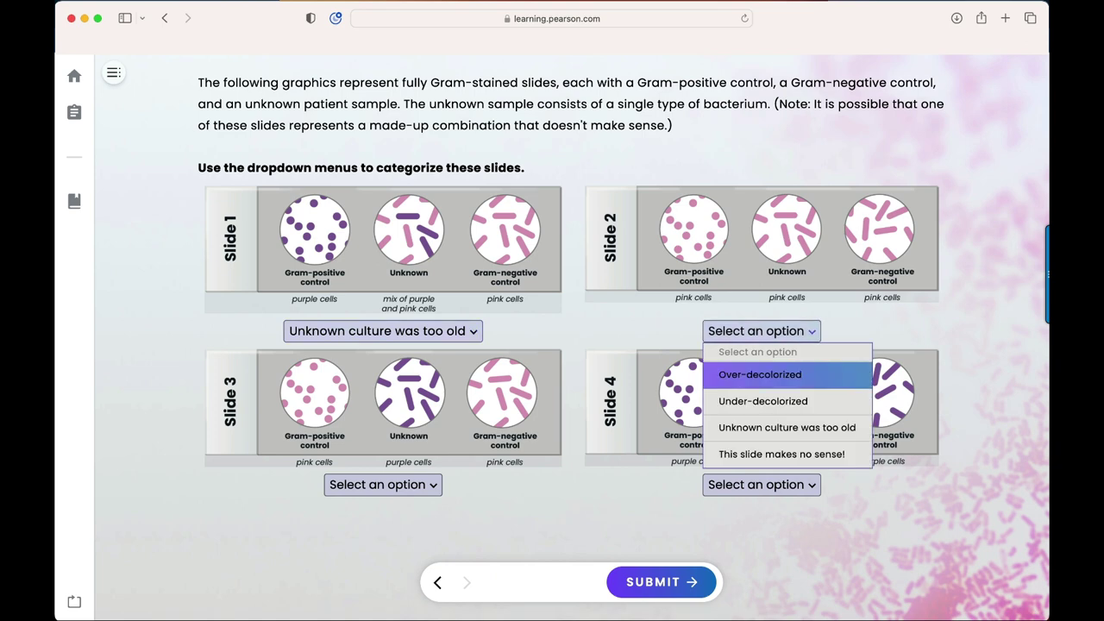
{"action": "left_click", "coordinate": [760, 375]}
{"action": "left_click", "coordinate": [383, 485]}
{"action": "left_click", "coordinate": [383, 528]}
{"action": "left_click", "coordinate": [761, 485]}
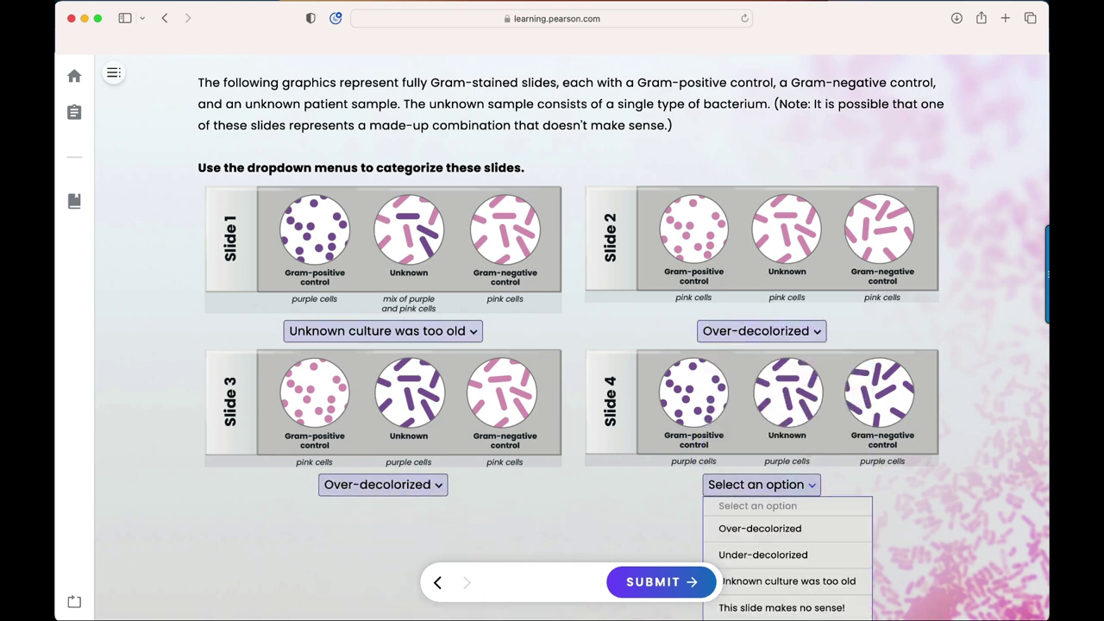
{"action": "left_click", "coordinate": [763, 554]}
{"action": "left_click", "coordinate": [661, 583]}
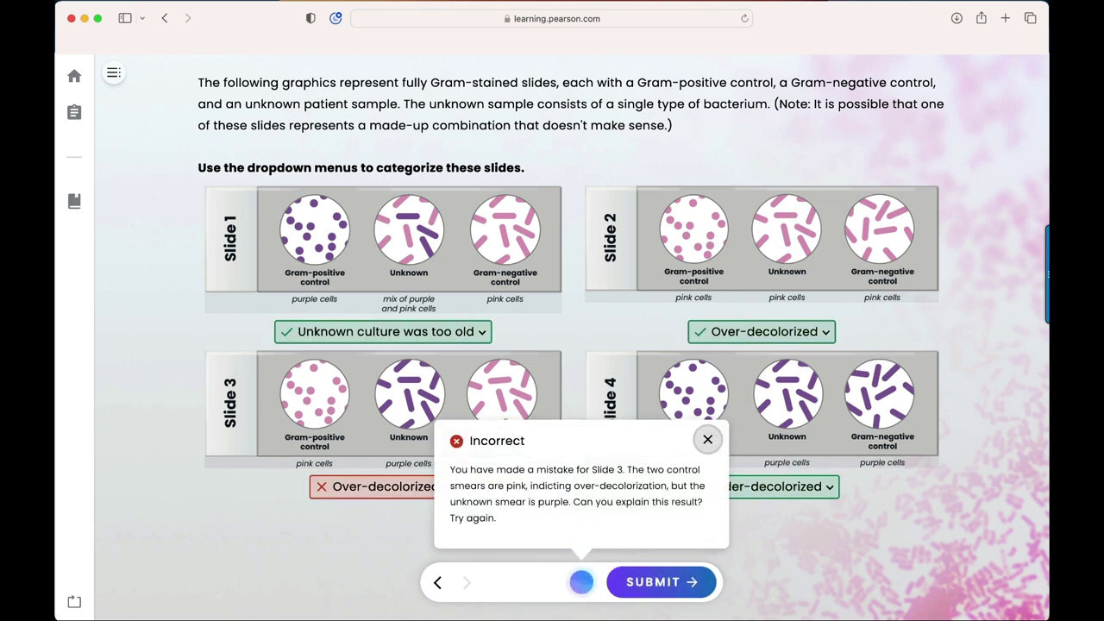
- Change Slide 3 to "This slide makes no sense!", resubmit the answers, and continue to the "Gram stain pro!" exercise
{"action": "left_click", "coordinate": [383, 487]}
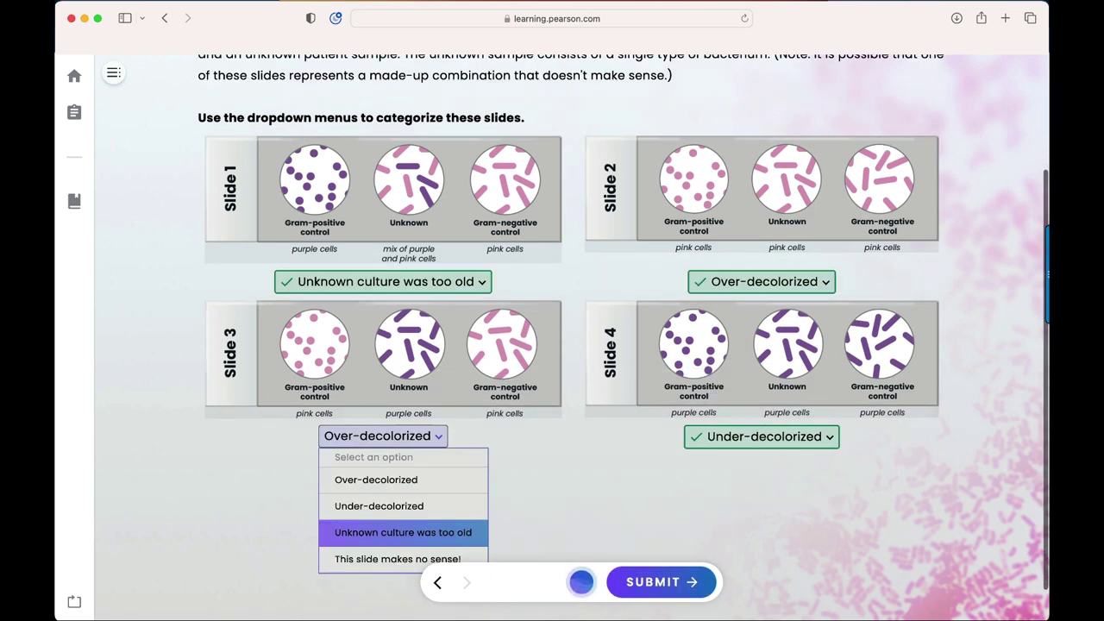
{"action": "left_click", "coordinate": [398, 551]}
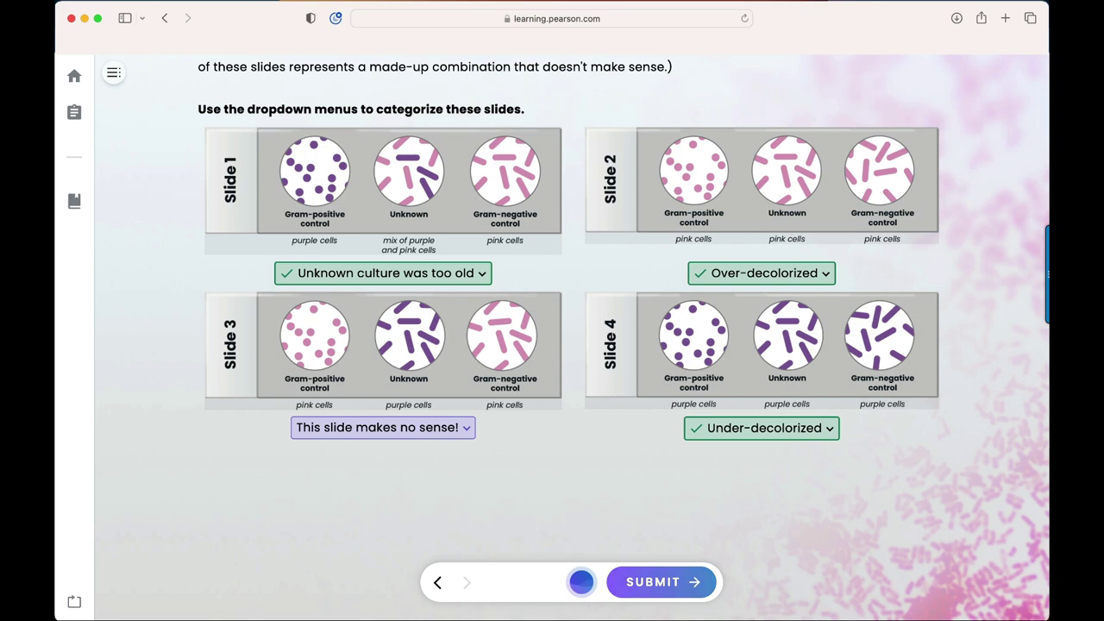
{"action": "left_click", "coordinate": [661, 583]}
{"action": "key", "text": "Return"}
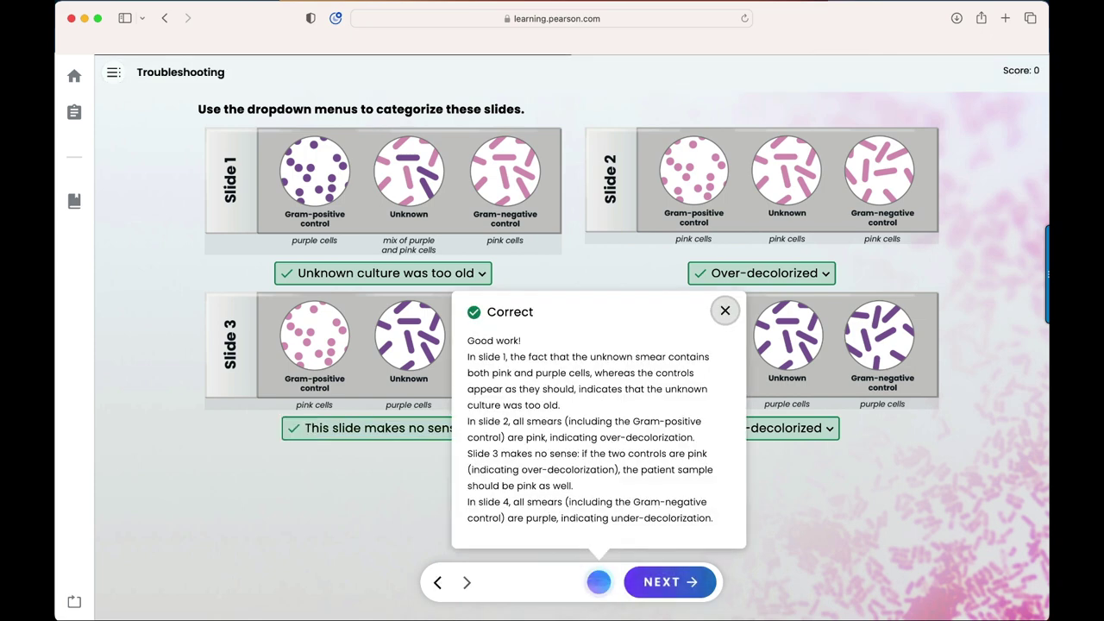
{"action": "key", "text": "Return"}
{"action": "key", "text": "Return"}
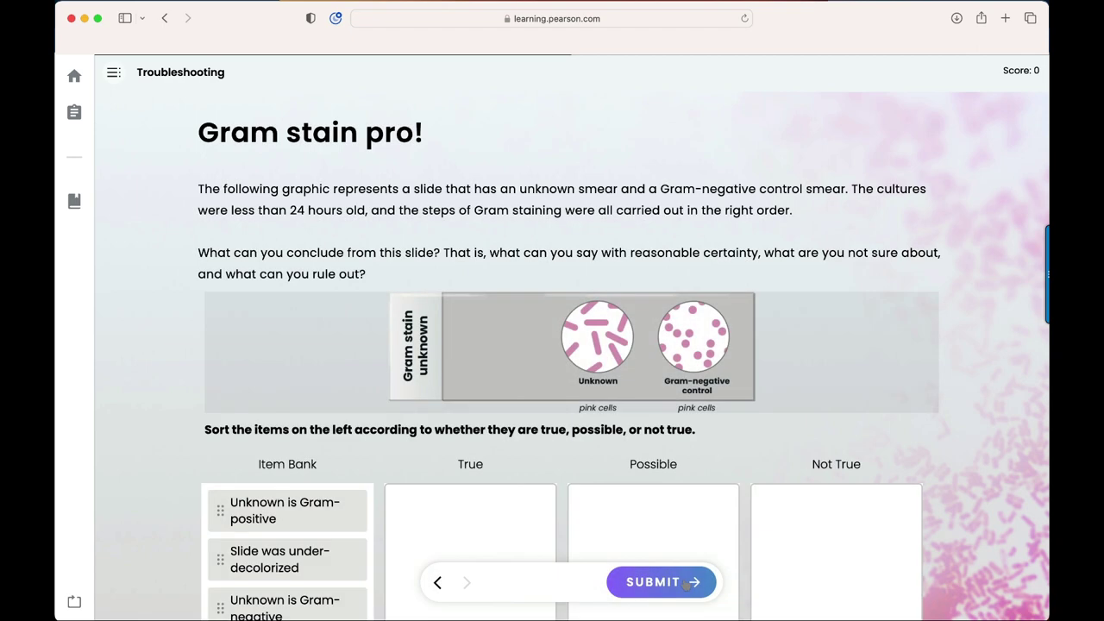